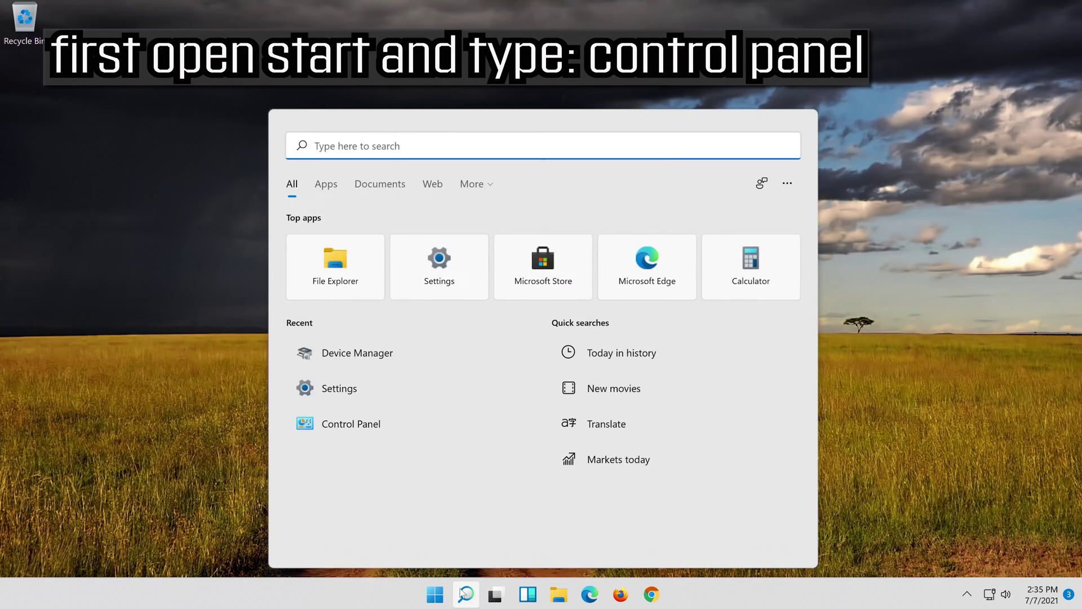
- Search Start for 'control panel' and launch the Control Panel best match
{"action": "type", "text": "cont"}
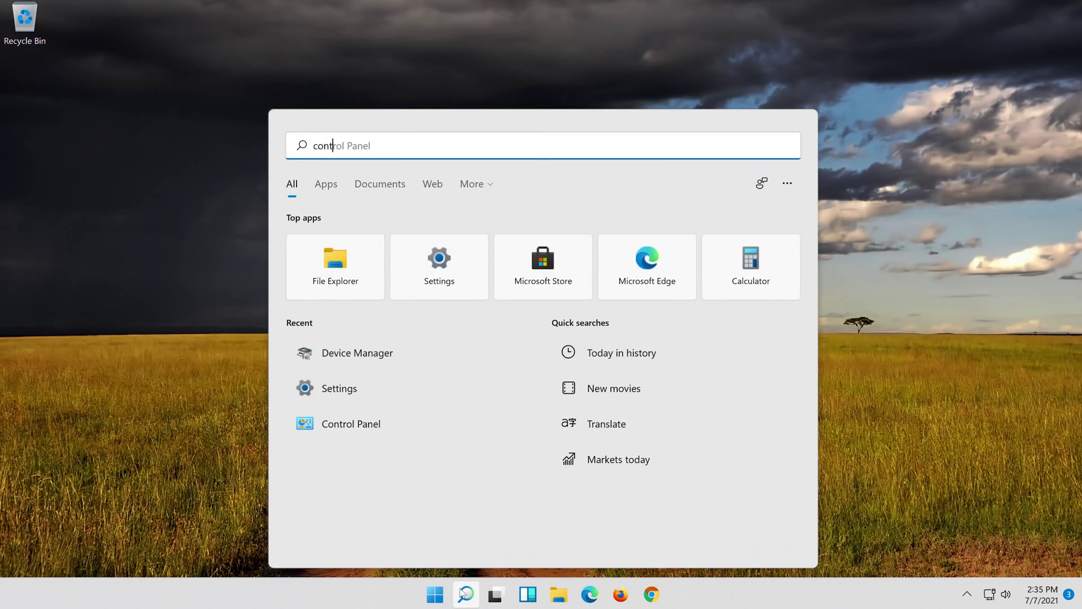
{"action": "type", "text": "rol panel"}
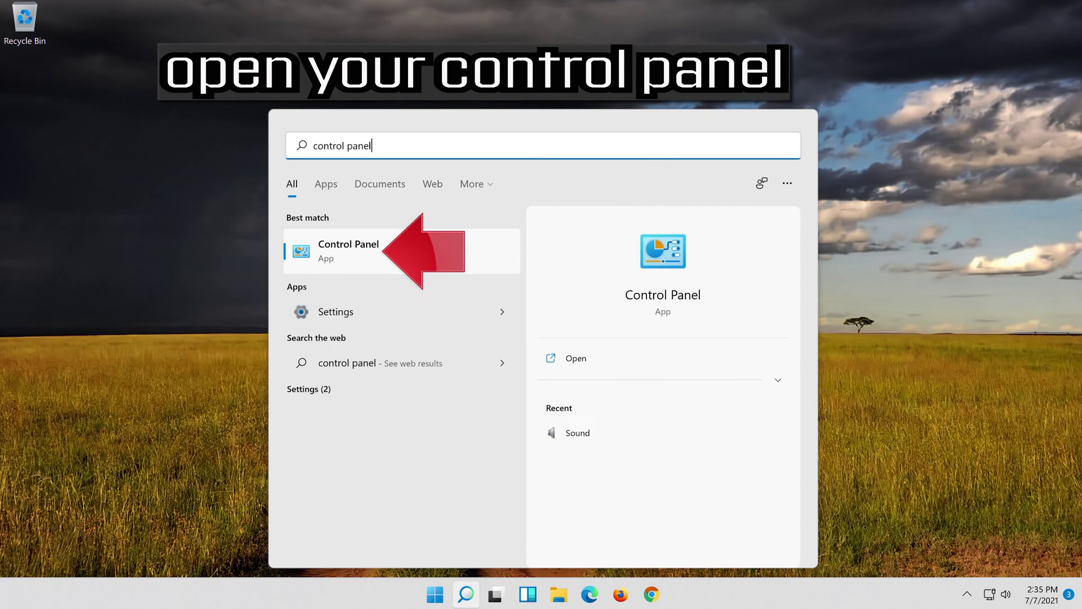
{"action": "left_click", "coordinate": [396, 268]}
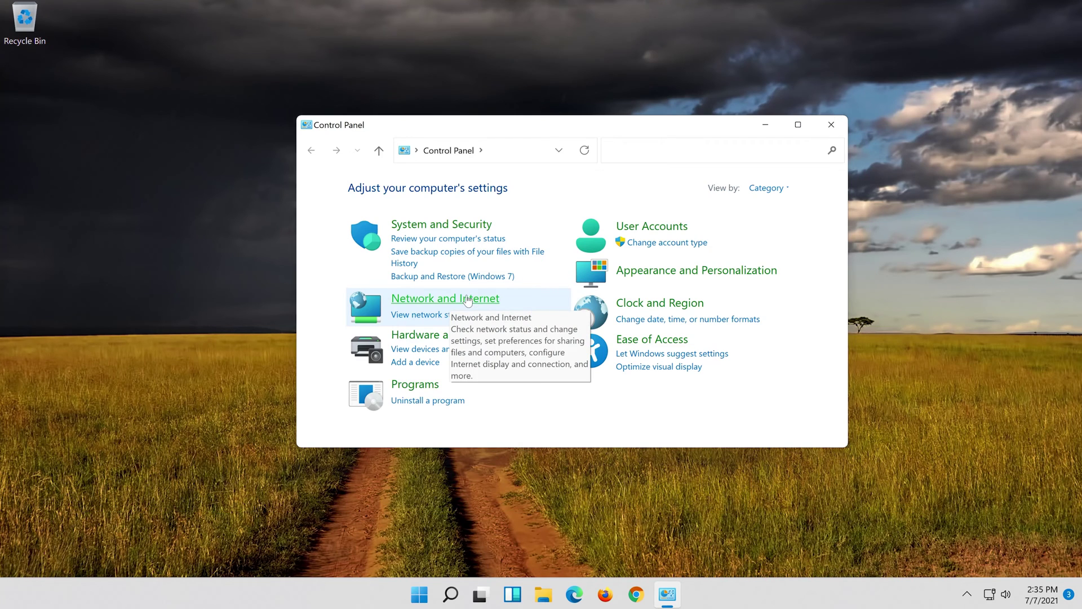
- Go to Network and Internet, then into Network and Sharing Center
{"action": "left_click", "coordinate": [468, 299]}
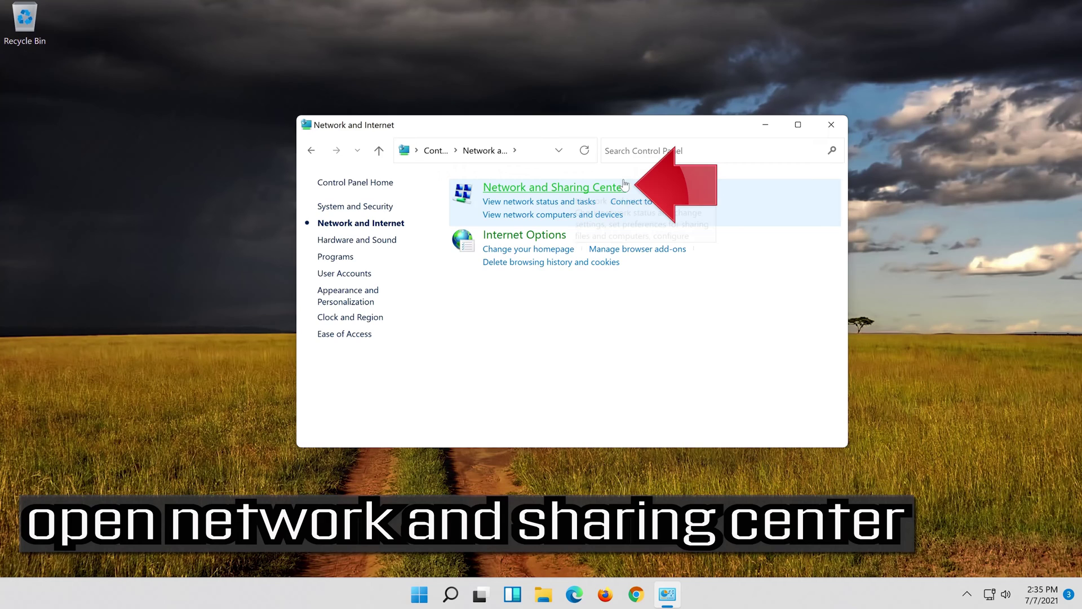
{"action": "left_click", "coordinate": [527, 187]}
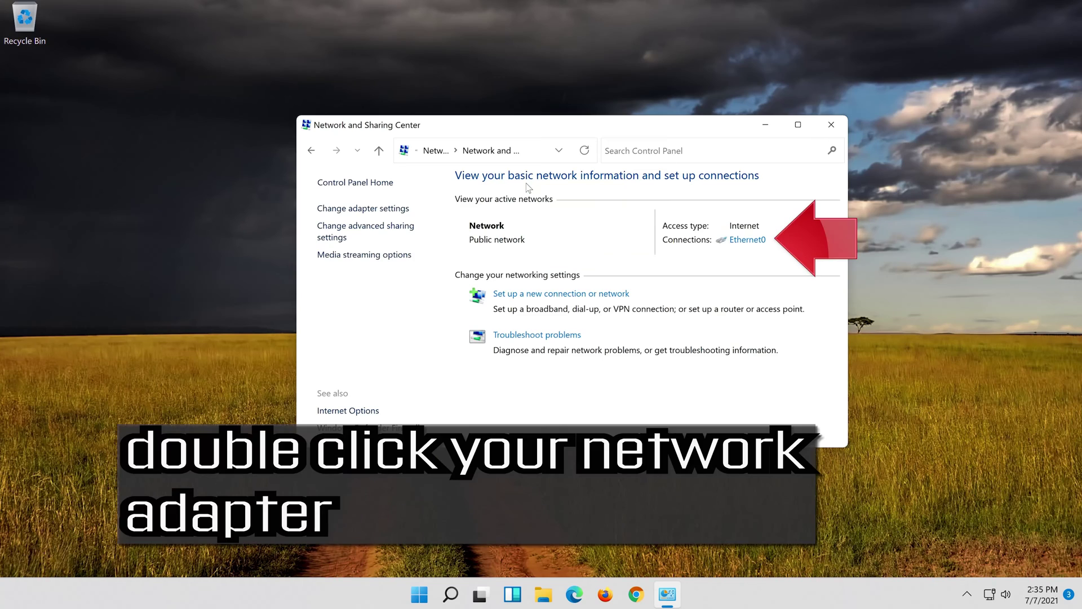
- Open the Internet Protocol Version 4 (TCP/IPv4) properties of the Ethernet0 connection
{"action": "left_click", "coordinate": [743, 246]}
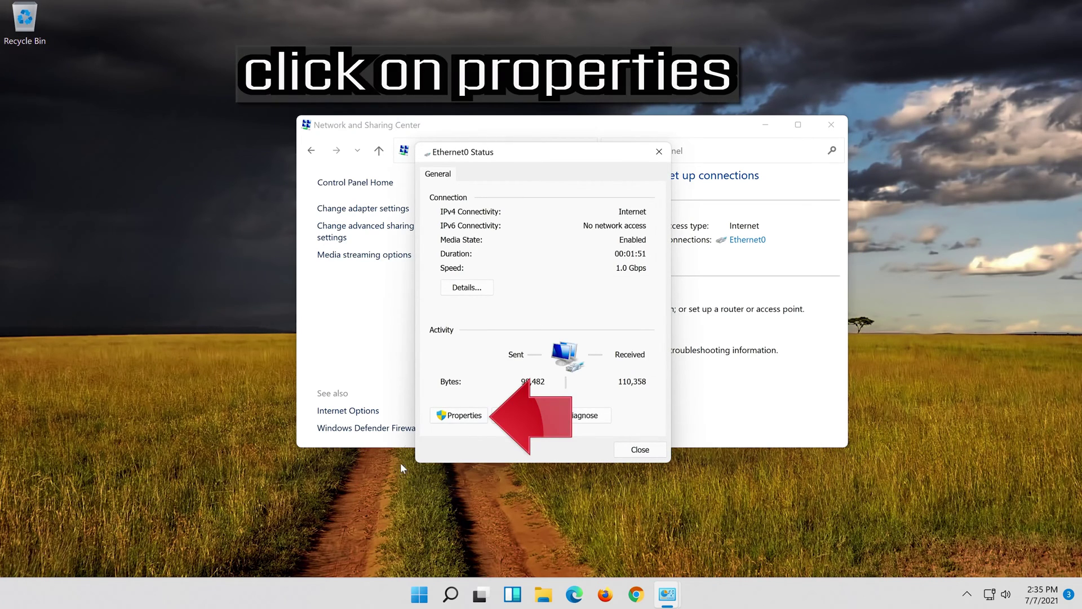
{"action": "left_click", "coordinate": [462, 417]}
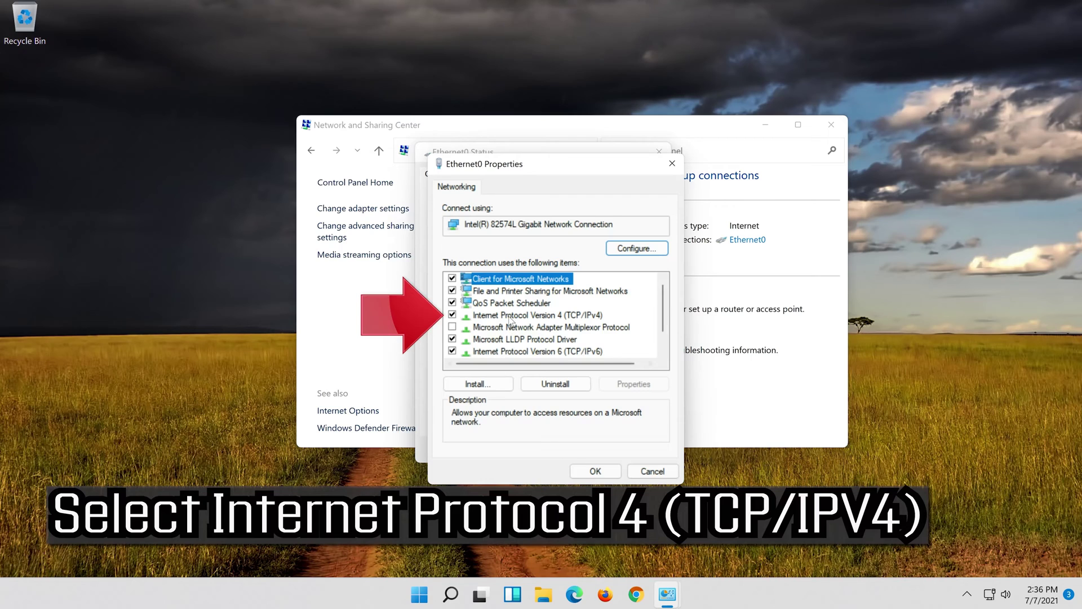
{"action": "left_click", "coordinate": [500, 317]}
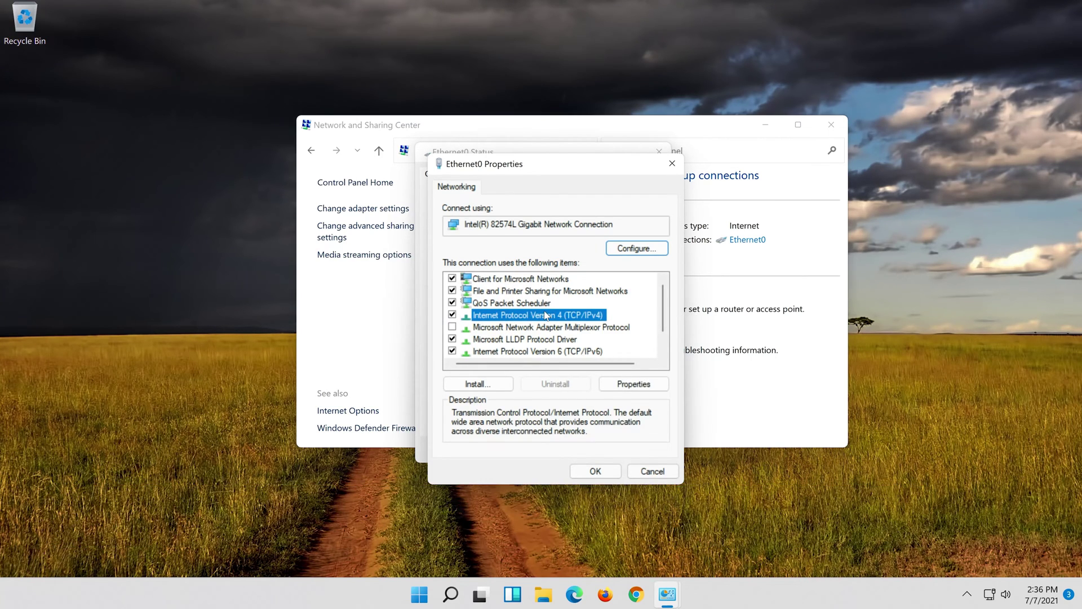
{"action": "left_click", "coordinate": [633, 386]}
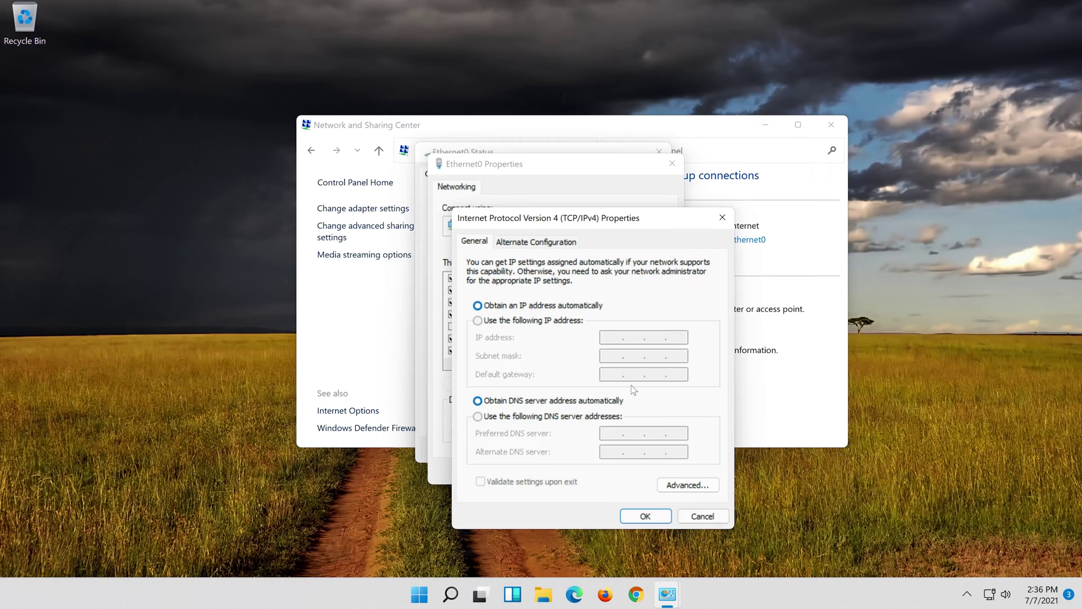
- Set manual DNS servers: preferred 8.8.8.8, alternate 8.8.4.4, and save with OK
{"action": "left_click", "coordinate": [478, 417]}
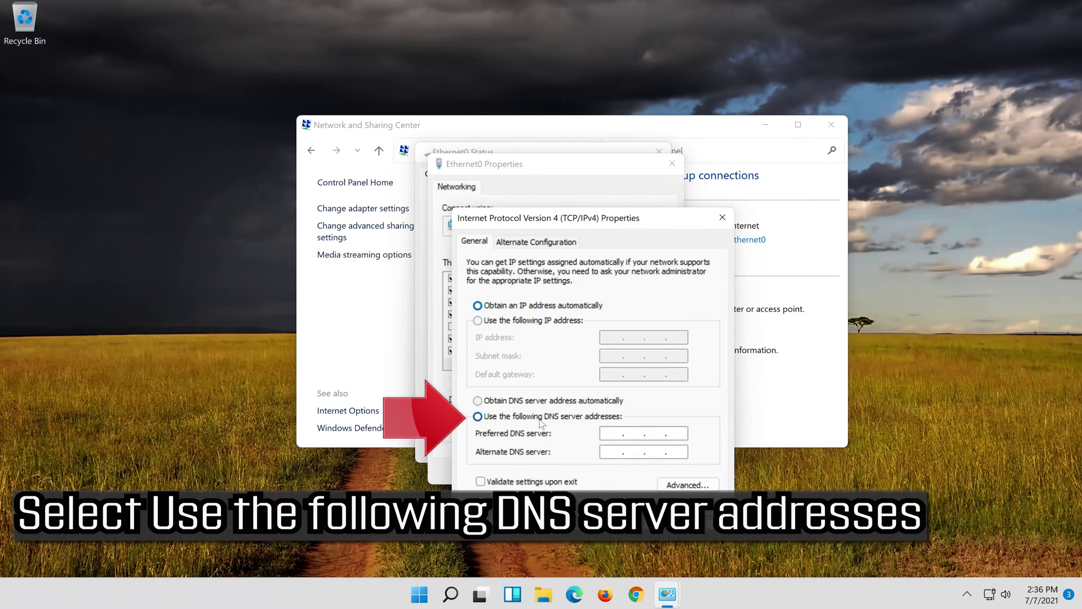
{"action": "left_click", "coordinate": [615, 433]}
{"action": "type", "text": "8"}
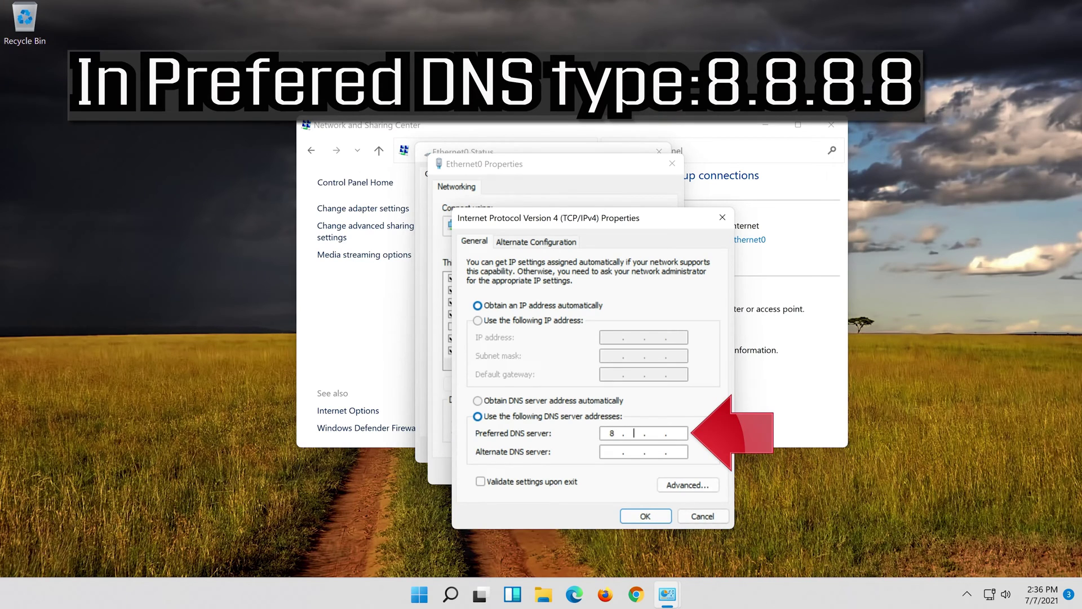
{"action": "type", "text": ".8.8.8"}
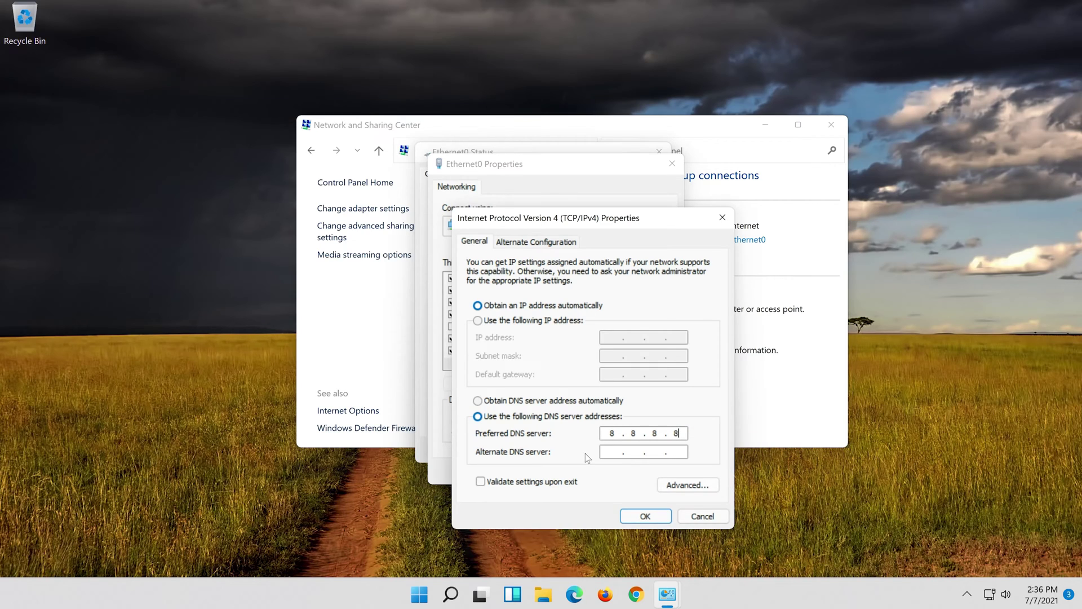
{"action": "left_click", "coordinate": [612, 452]}
{"action": "type", "text": "8 . . ."}
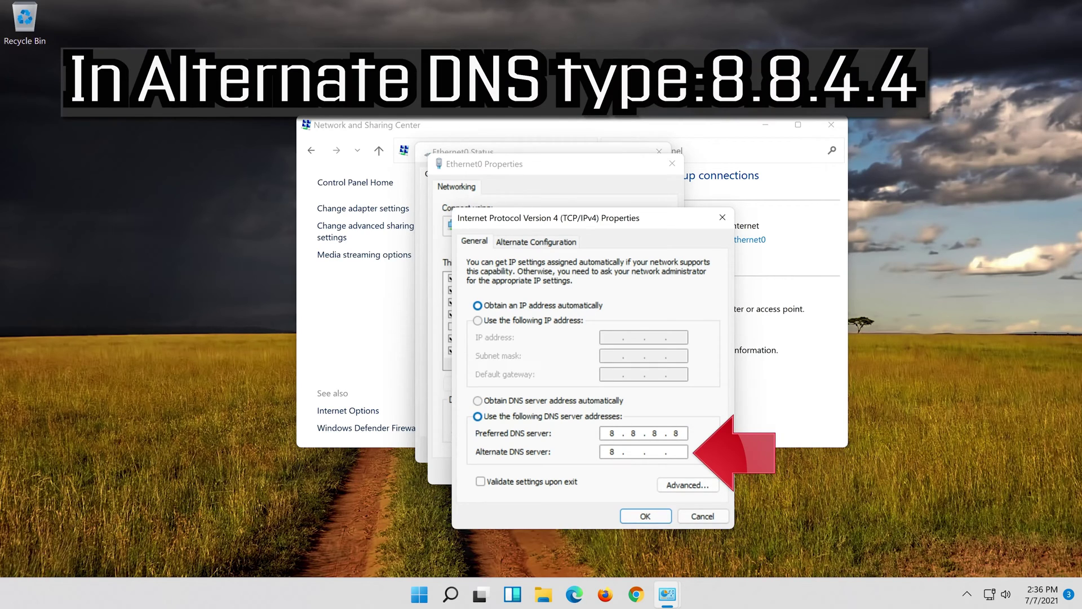
{"action": "type", "text": "8 "}
{"action": "type", "text": "4 "}
{"action": "type", "text": "4"}
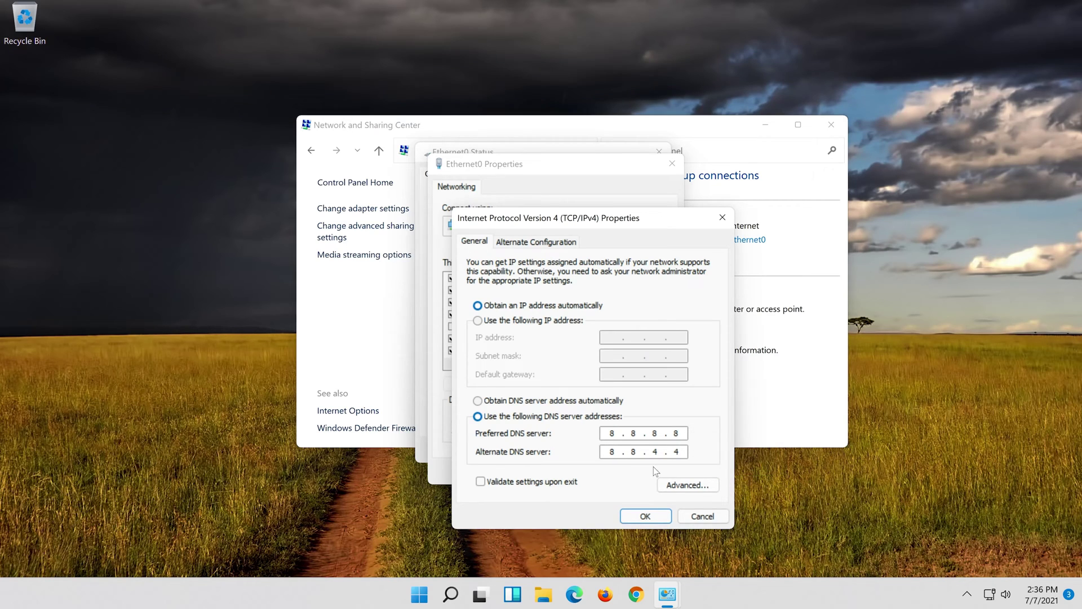
{"action": "left_click", "coordinate": [646, 516]}
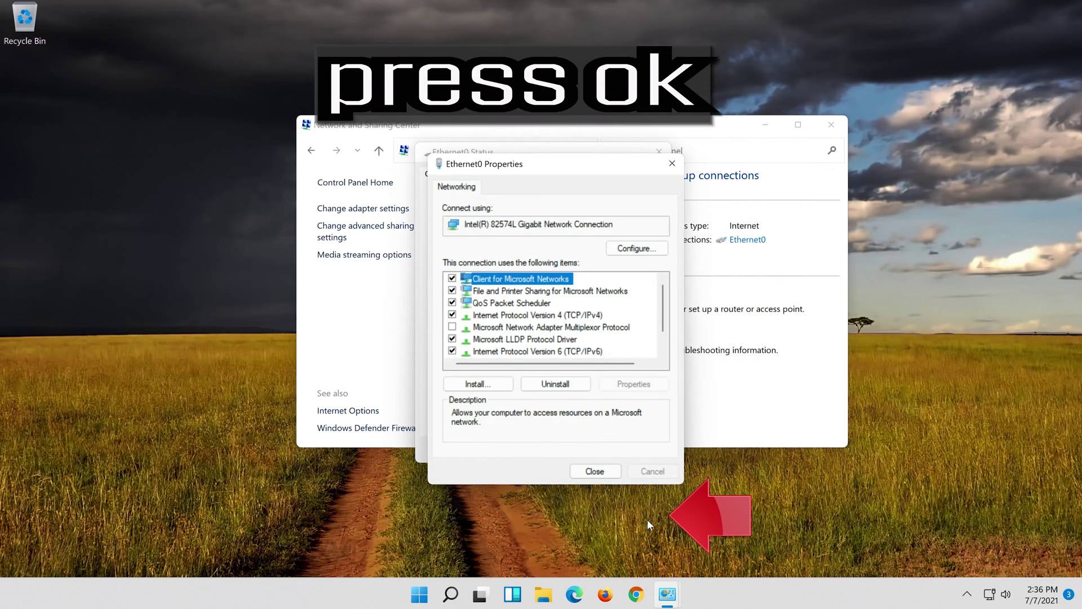
- Close the Ethernet0 properties, Ethernet0 status and Network and Sharing Center windows
{"action": "left_click", "coordinate": [595, 471]}
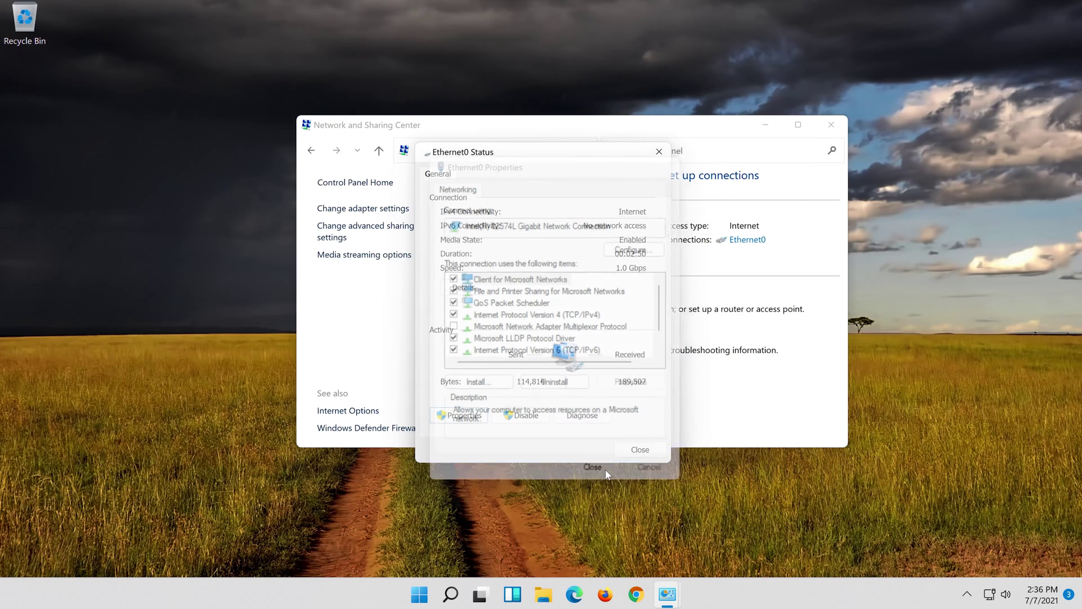
{"action": "left_click", "coordinate": [640, 449]}
{"action": "left_click", "coordinate": [831, 123]}
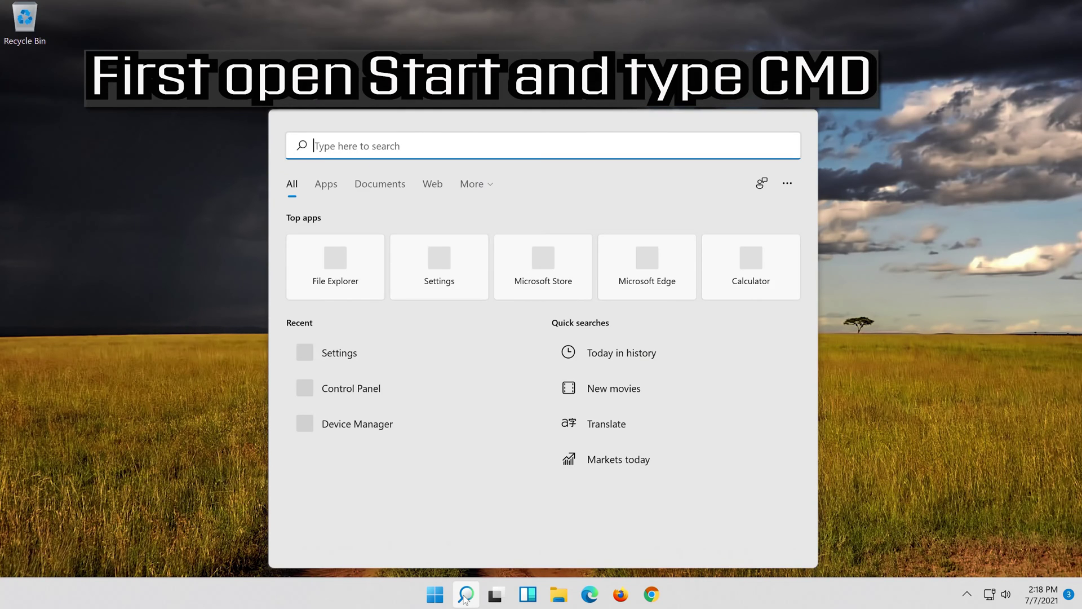
- Launch Command Prompt as administrator from a 'cmd' search, approving the UAC prompt
{"action": "type", "text": "cmd"}
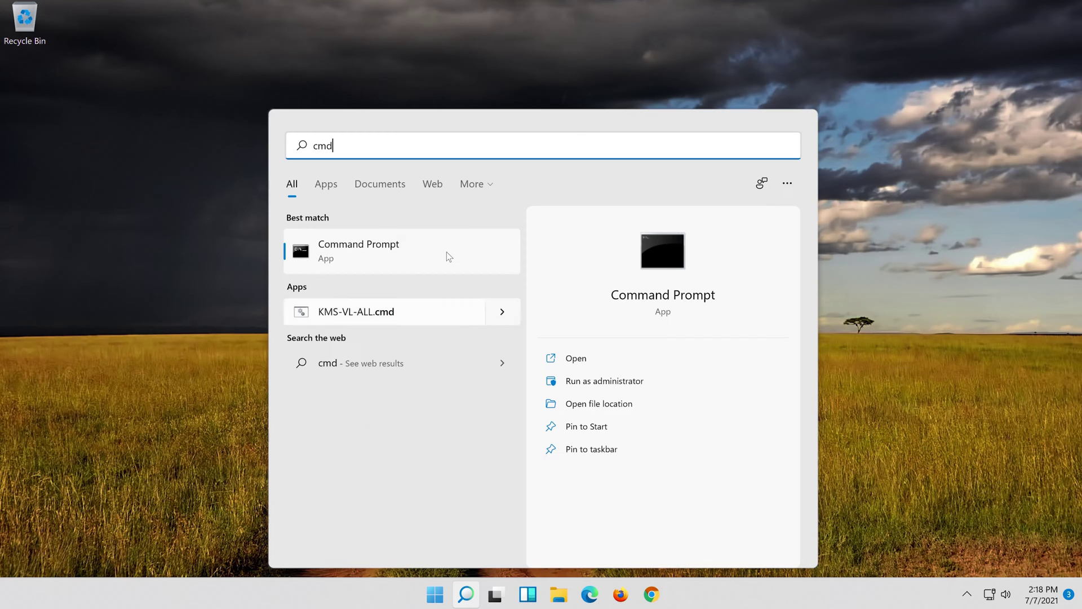
{"action": "right_click", "coordinate": [447, 253]}
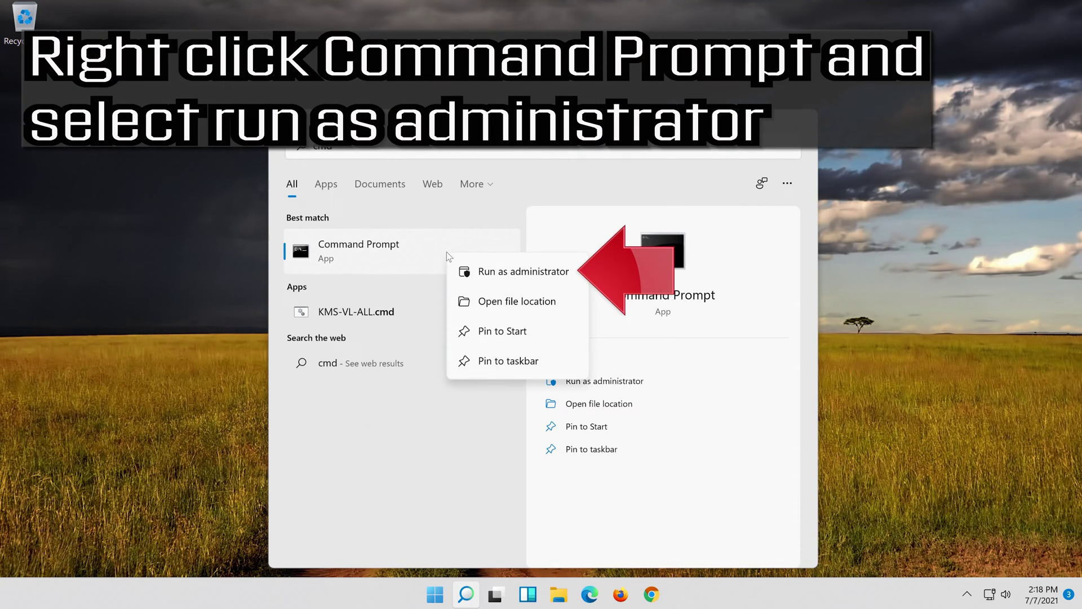
{"action": "left_click", "coordinate": [536, 273]}
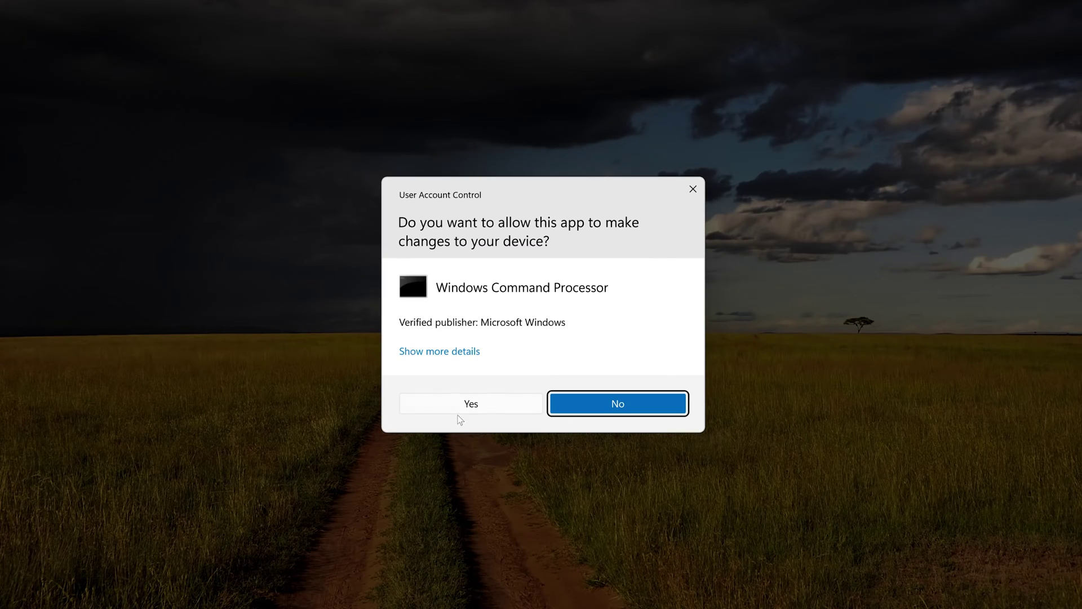
{"action": "left_click", "coordinate": [482, 402]}
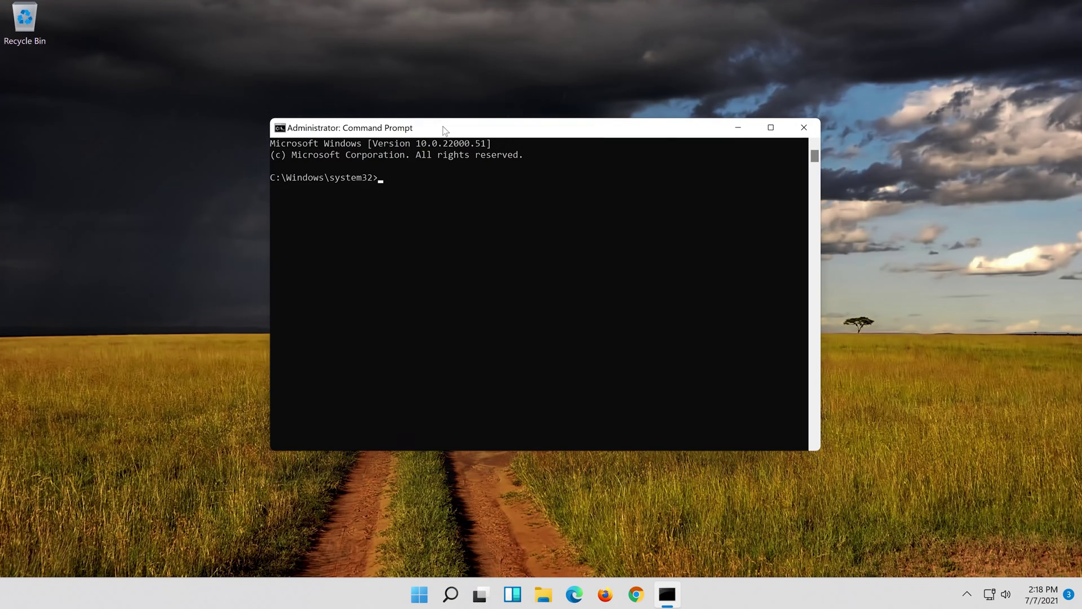
- Run 'netsh int ip reset c:\resetlog.txt' to reset the IP stack
{"action": "type", "text": "ne"}
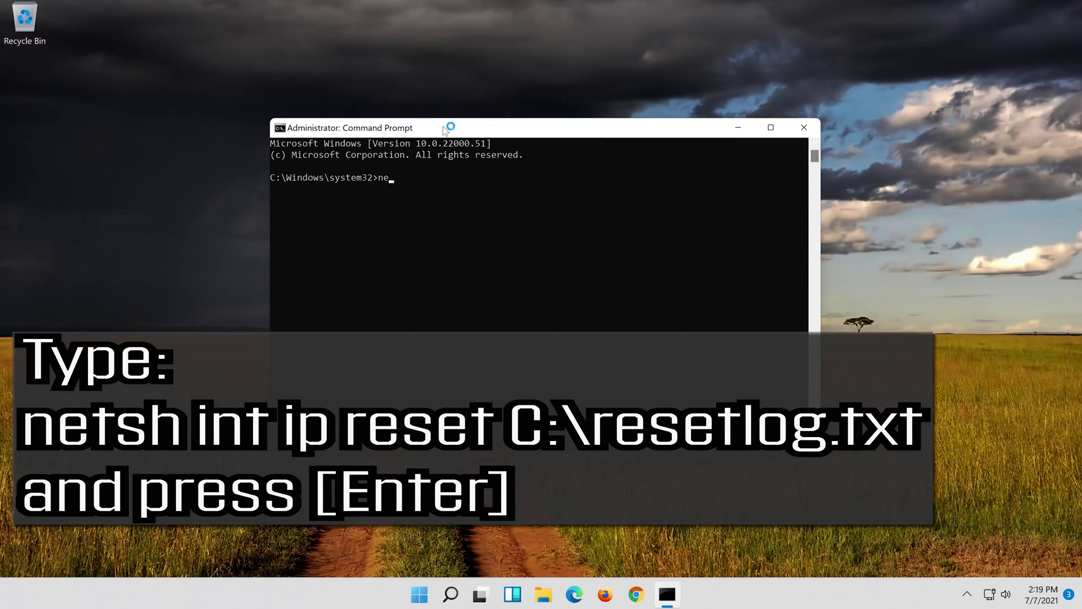
{"action": "type", "text": "t"}
{"action": "type", "text": "sh int ip reset c:\\reset"}
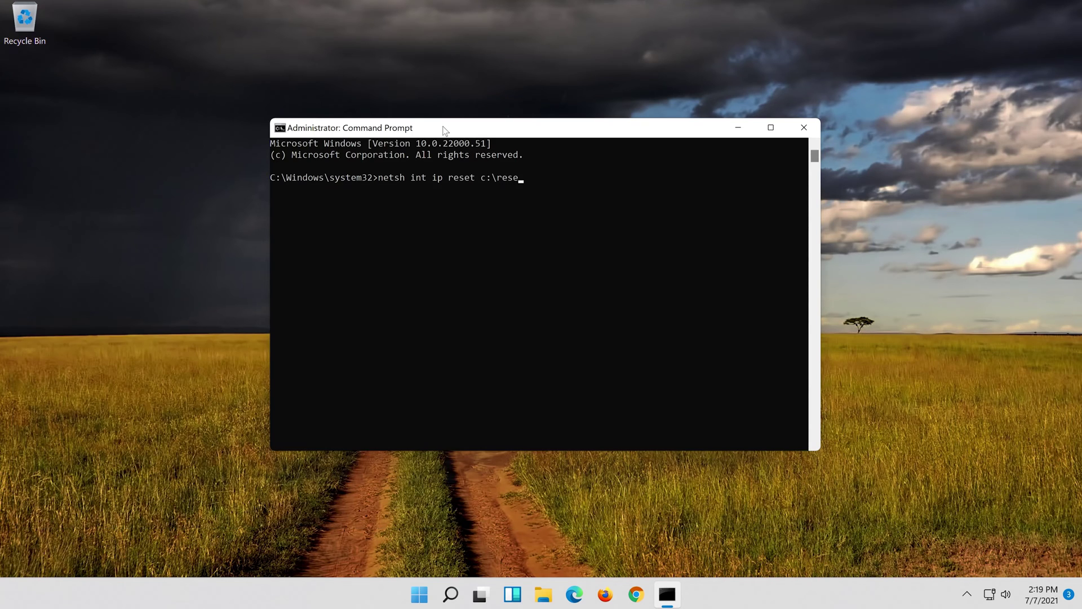
{"action": "type", "text": "log.txt"}
{"action": "key", "text": "Return"}
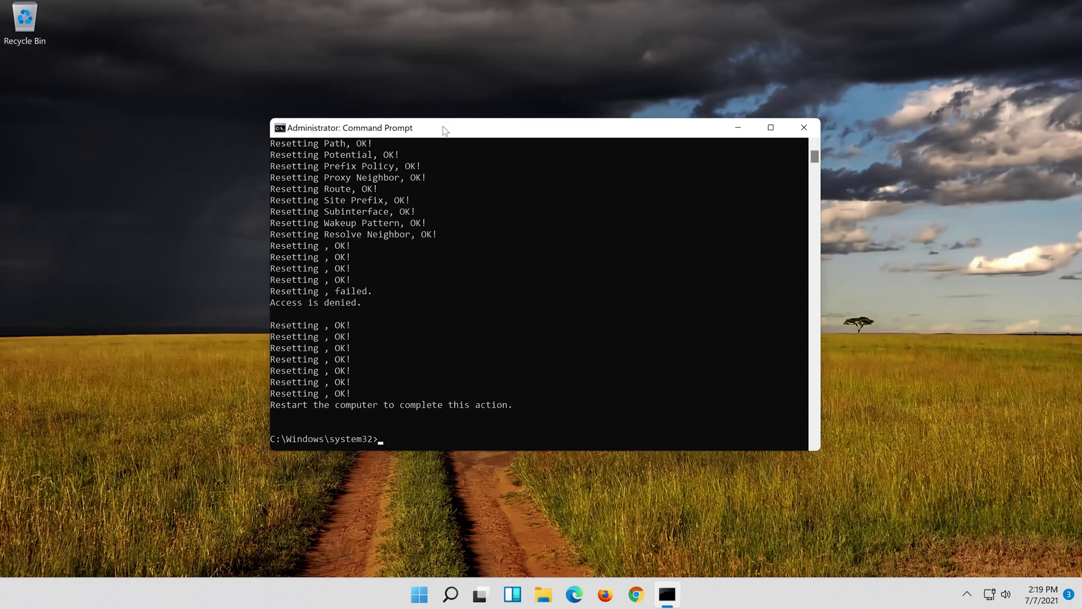
- Run 'netsh winsock reset' and 'ipconfig /flushdns', then exit Command Prompt
{"action": "type", "text": "n"}
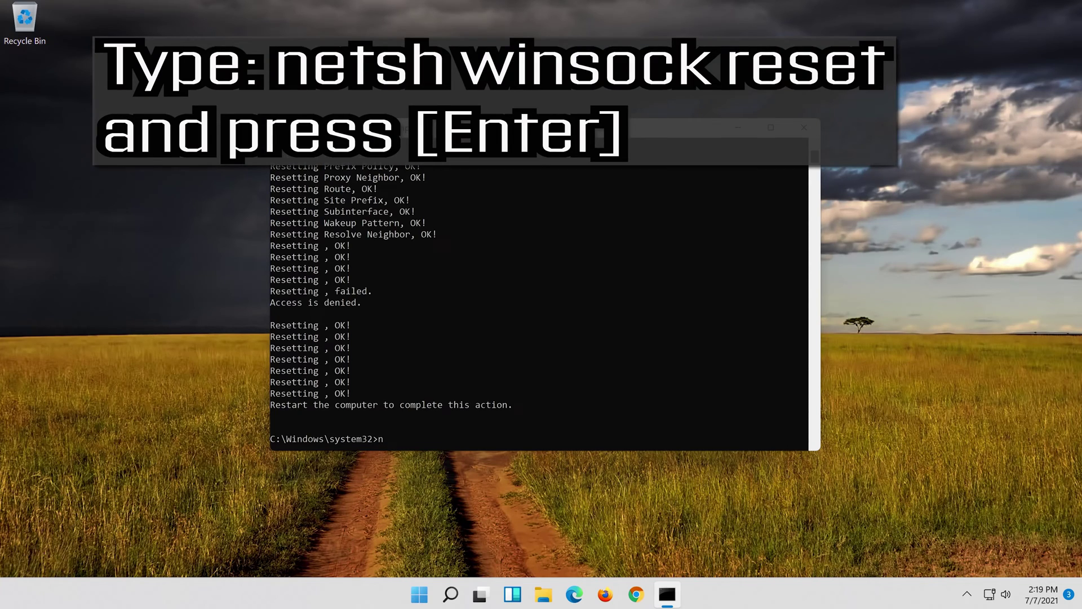
{"action": "type", "text": "etsh winsock reset"}
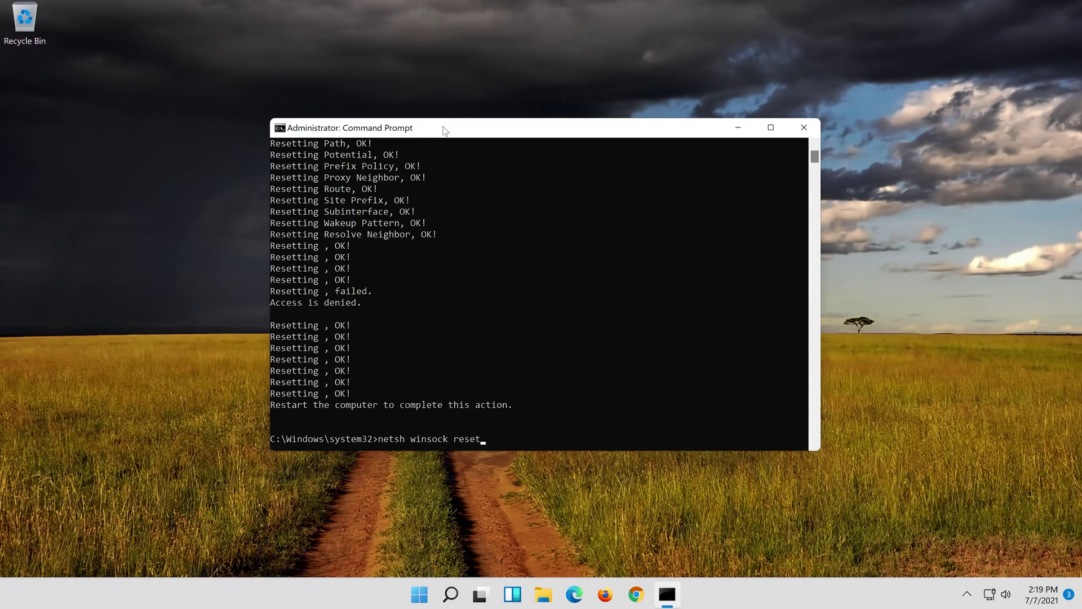
{"action": "key", "text": "Return"}
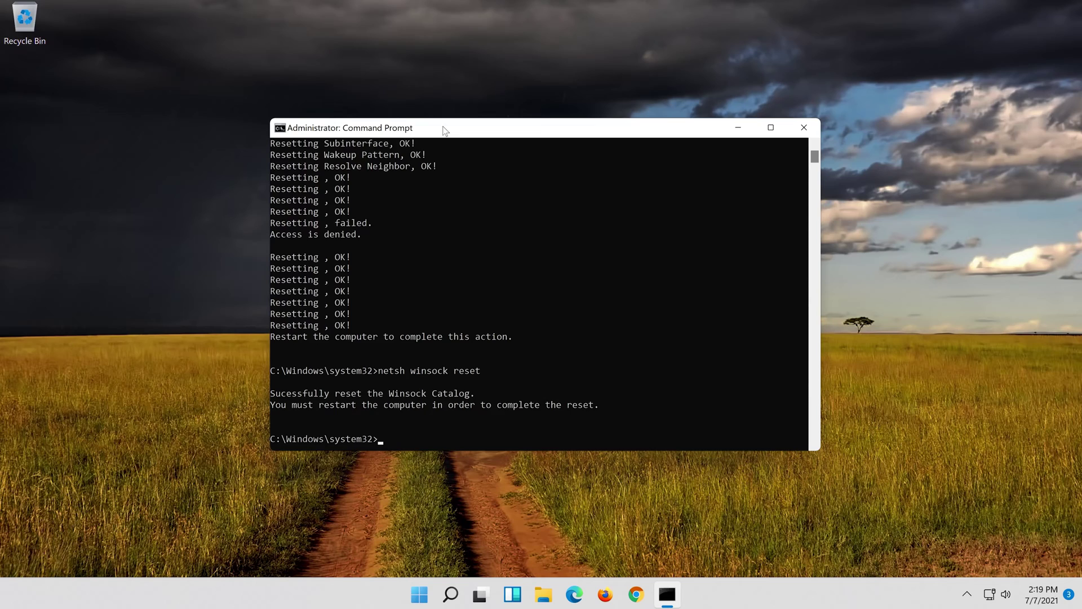
{"action": "type", "text": "ipconfig "}
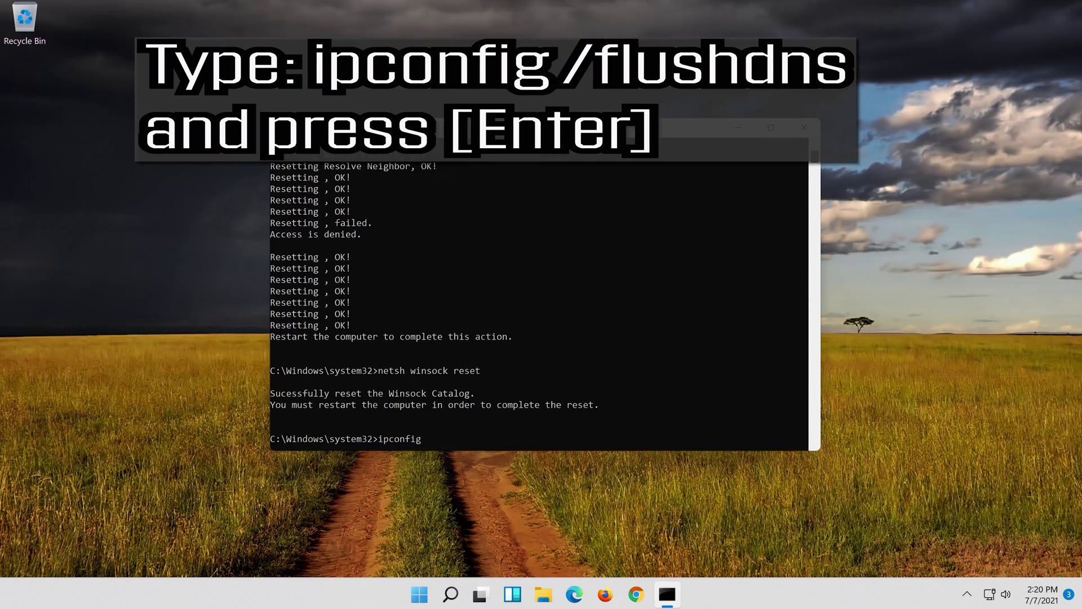
{"action": "type", "text": "/flushdns"}
{"action": "key", "text": "Return"}
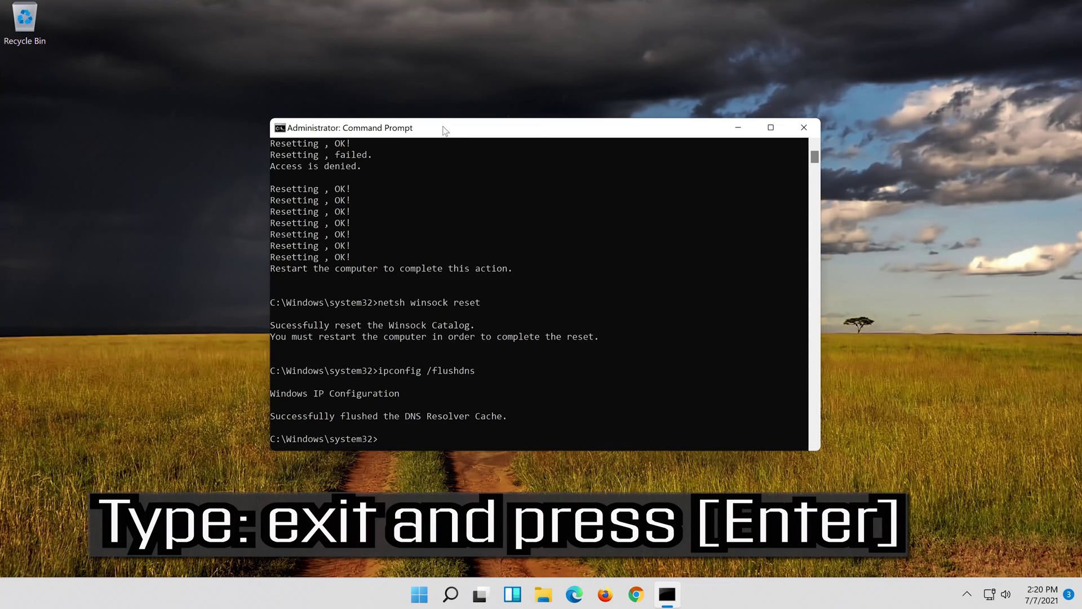
{"action": "type", "text": "exit"}
{"action": "key", "text": "Return"}
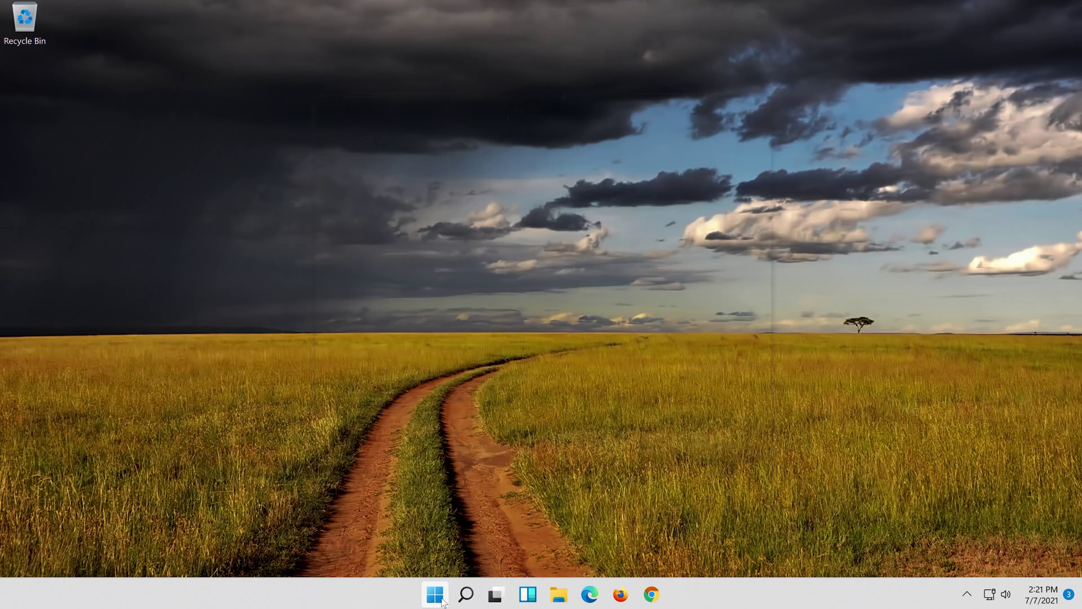
- Restart the computer from the Start menu's power options
{"action": "left_click", "coordinate": [436, 594]}
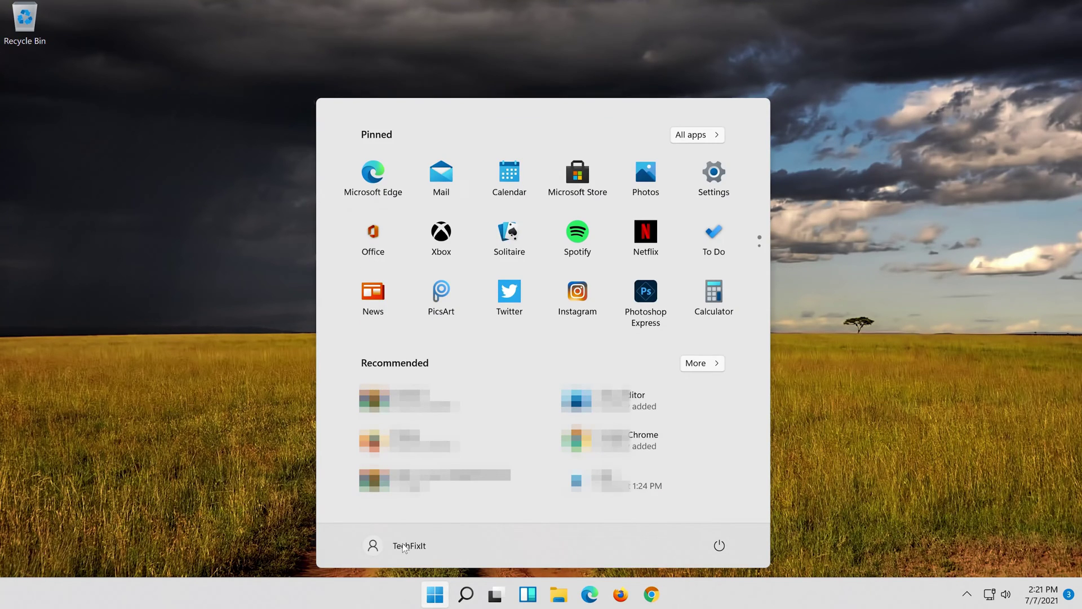
{"action": "left_click", "coordinate": [719, 546]}
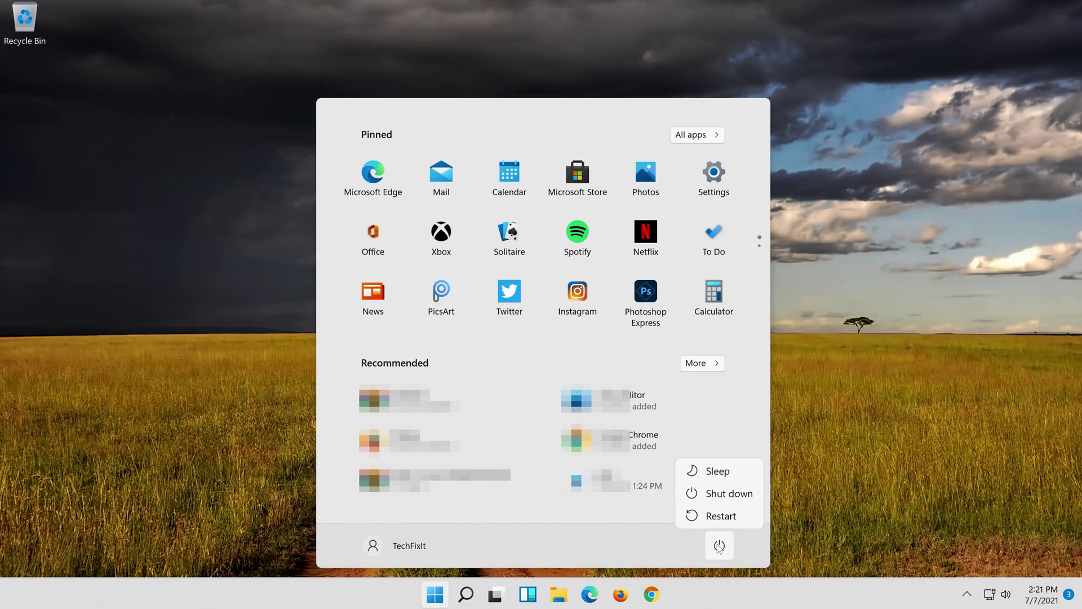
{"action": "left_click", "coordinate": [717, 515]}
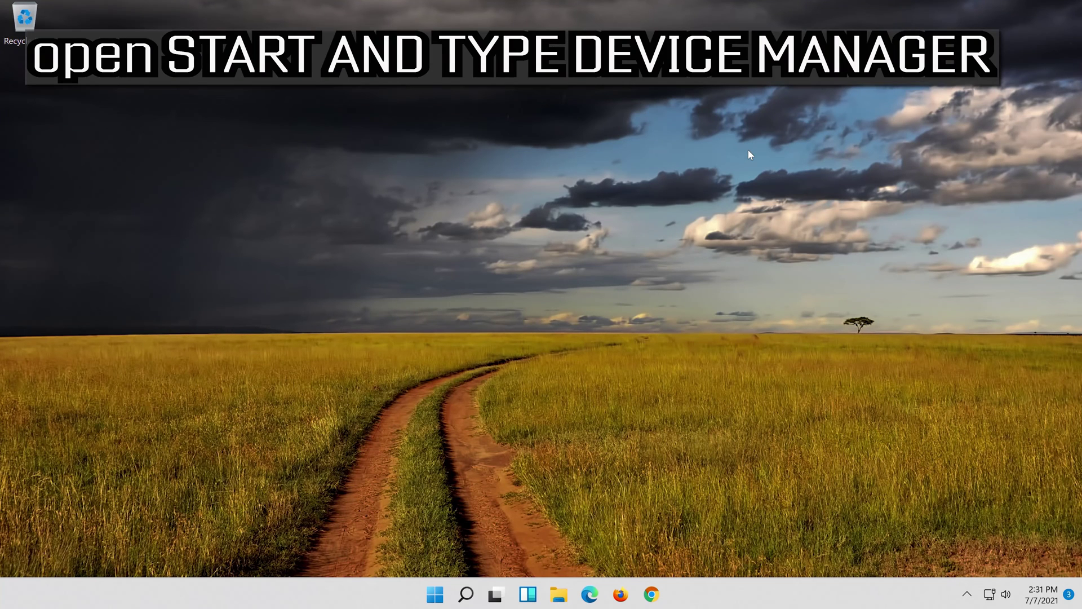
- Search Windows for 'device manager' and open Device Manager
{"action": "left_click", "coordinate": [466, 594]}
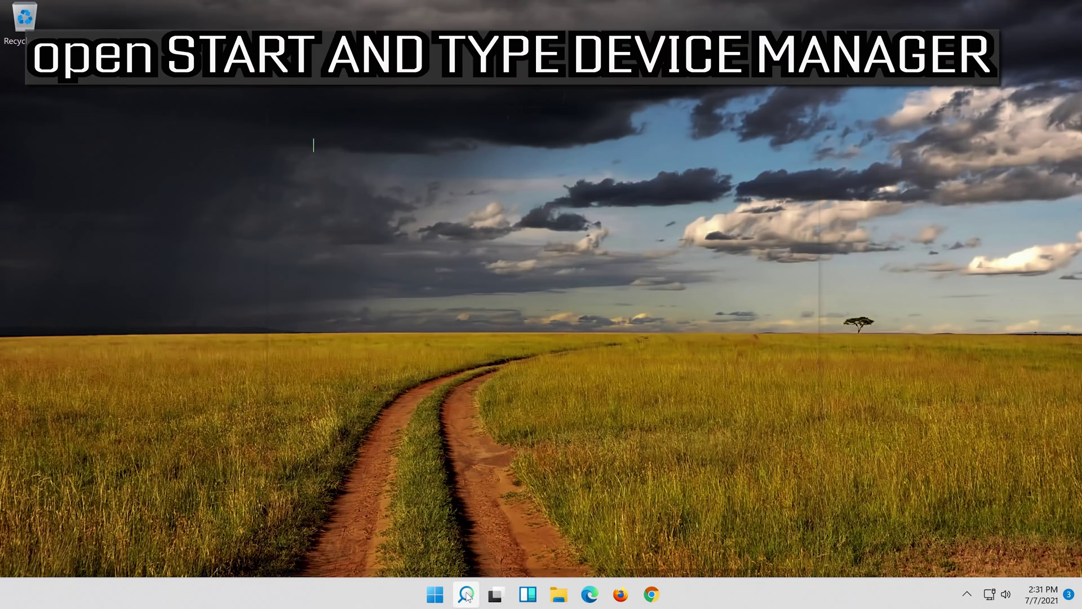
{"action": "type", "text": "dei"}
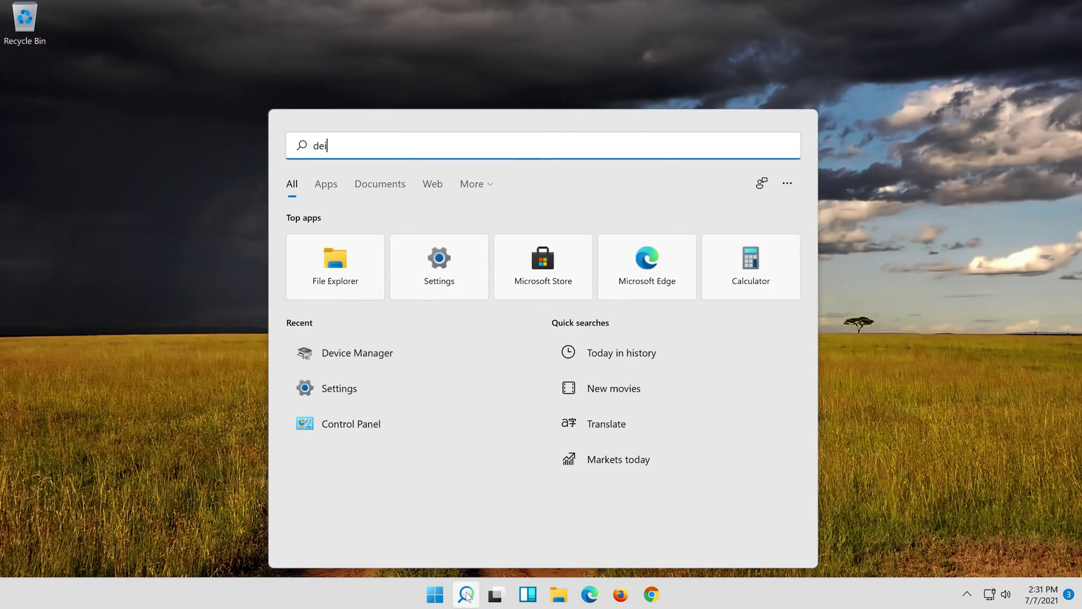
{"action": "key", "text": "BackSpace"}
{"action": "type", "text": "vice "}
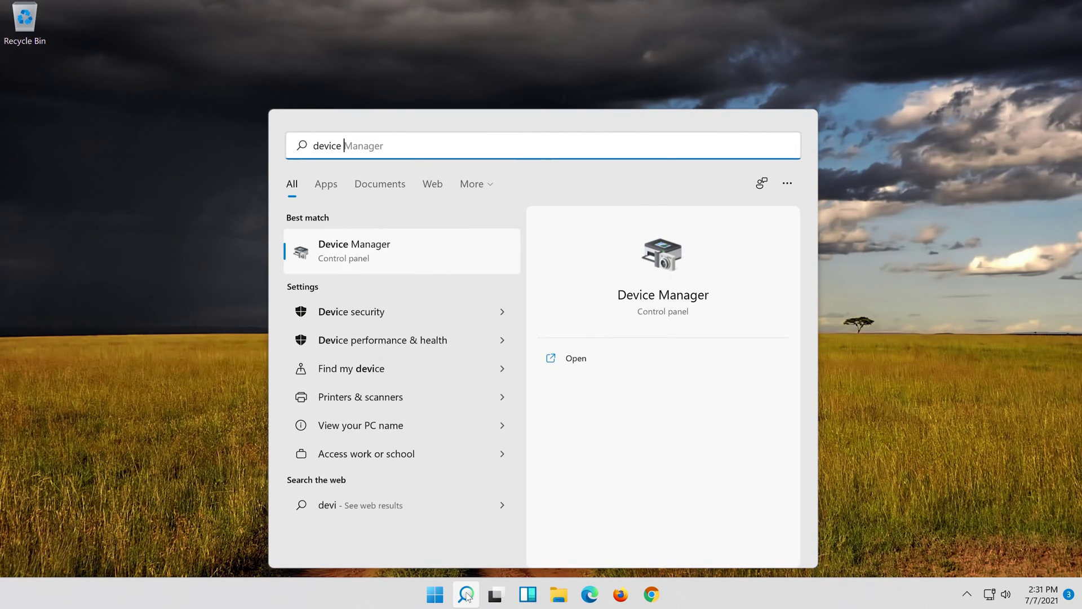
{"action": "type", "text": "manager"}
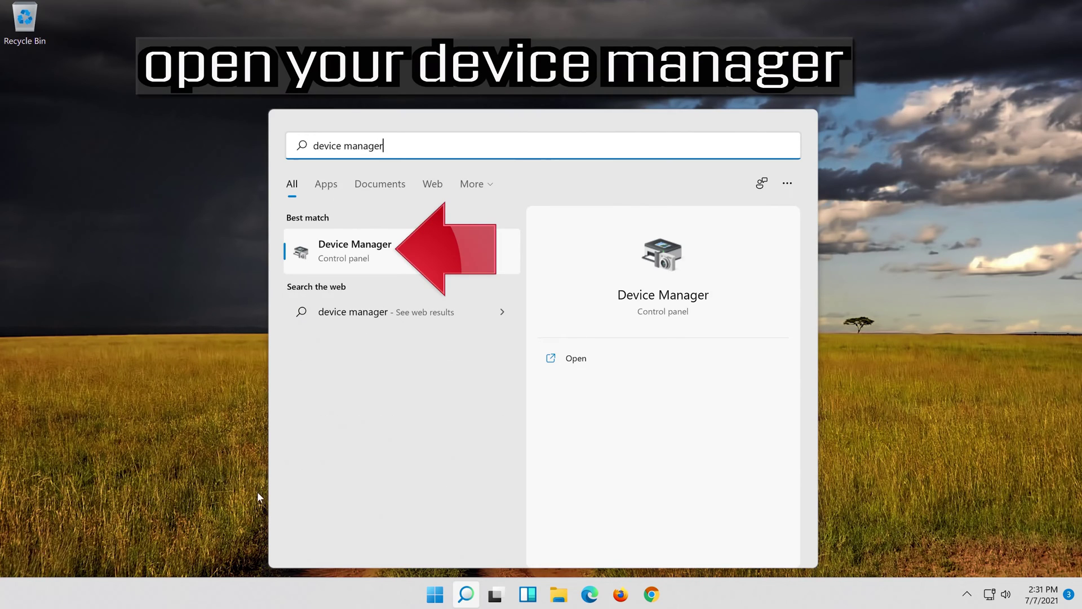
{"action": "left_click", "coordinate": [383, 254]}
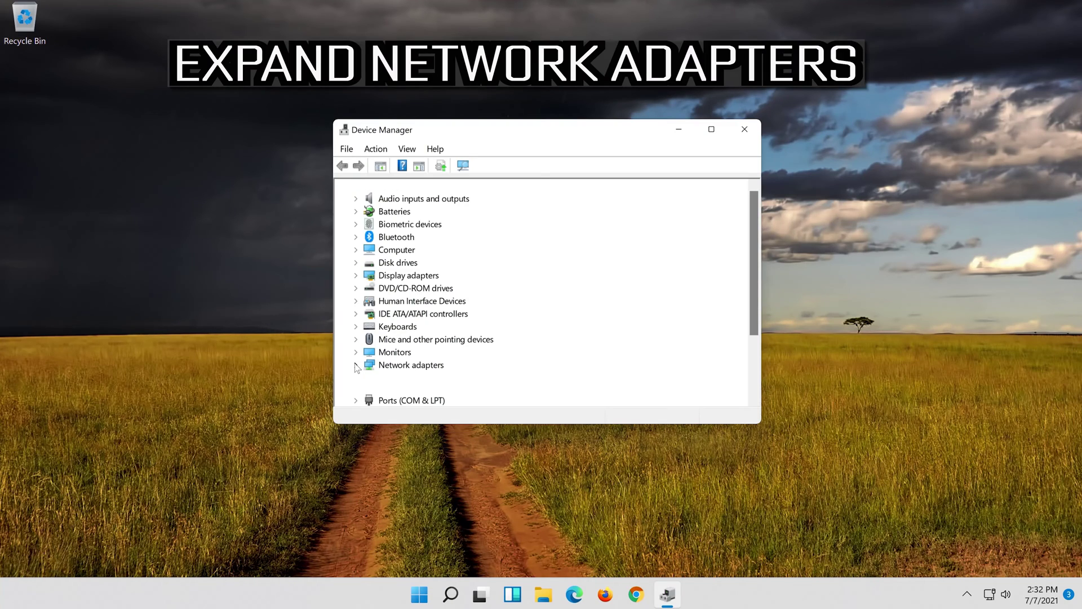
- Start Update Driver for the Intel(R) 82574L Gigabit Network Connection from its Driver tab
{"action": "left_click", "coordinate": [356, 365]}
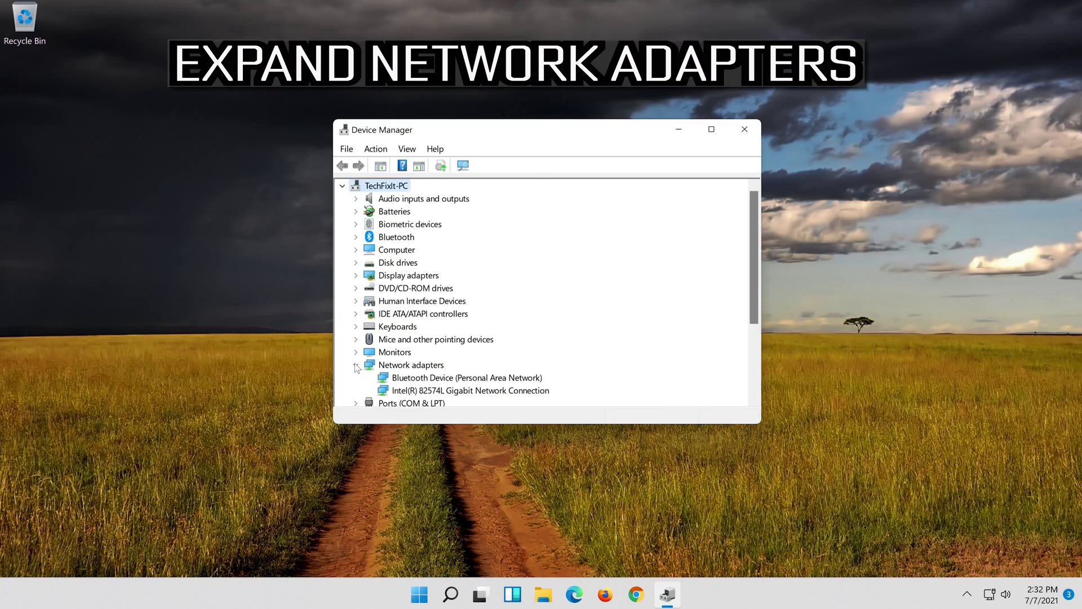
{"action": "left_click", "coordinate": [415, 391]}
{"action": "right_click", "coordinate": [474, 390]}
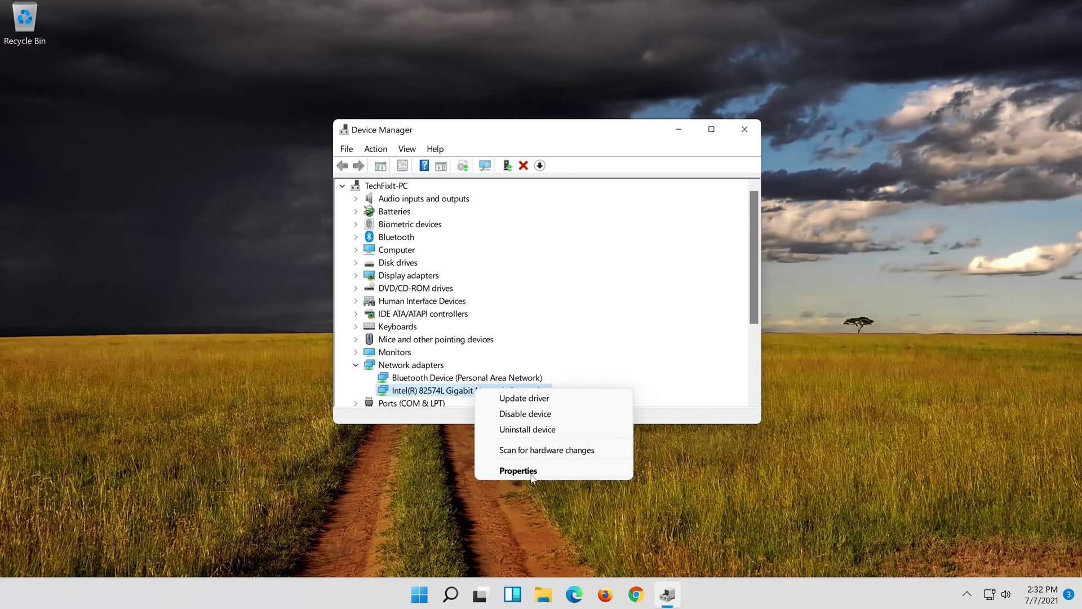
{"action": "left_click", "coordinate": [531, 476]}
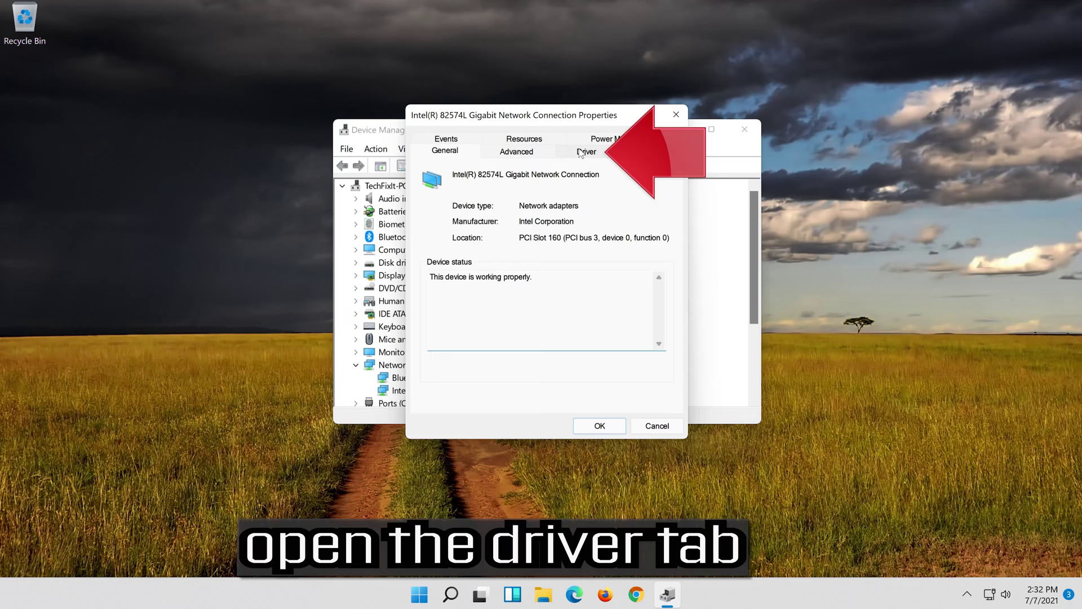
{"action": "left_click", "coordinate": [580, 152]}
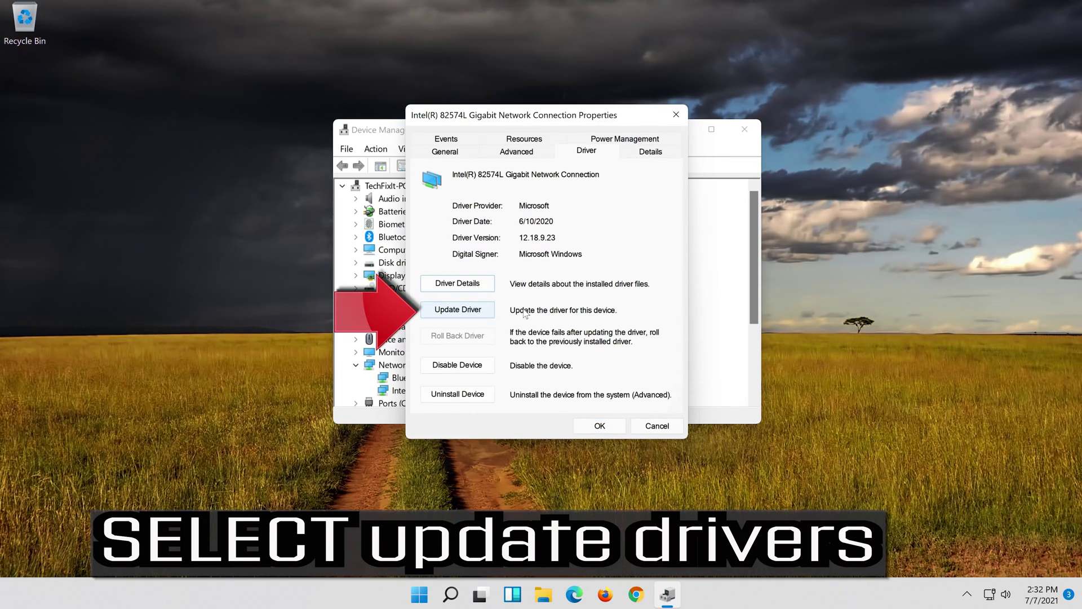
{"action": "left_click", "coordinate": [455, 314]}
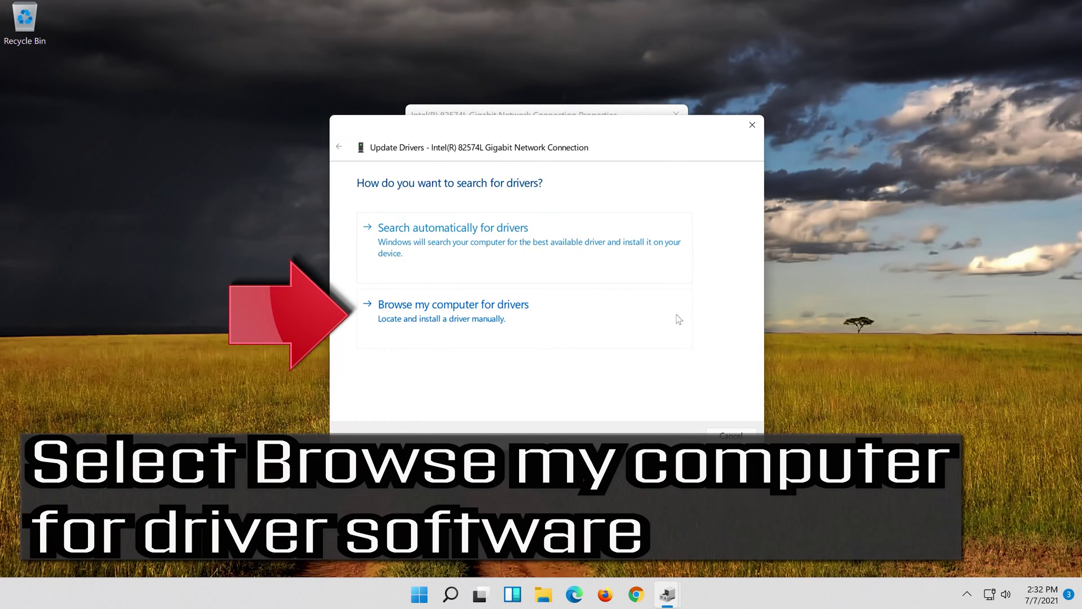
- Install the Intel(R) 82574L Gigabit Network Connection driver from the local list, then close the wizard and properties
{"action": "left_click", "coordinate": [484, 328]}
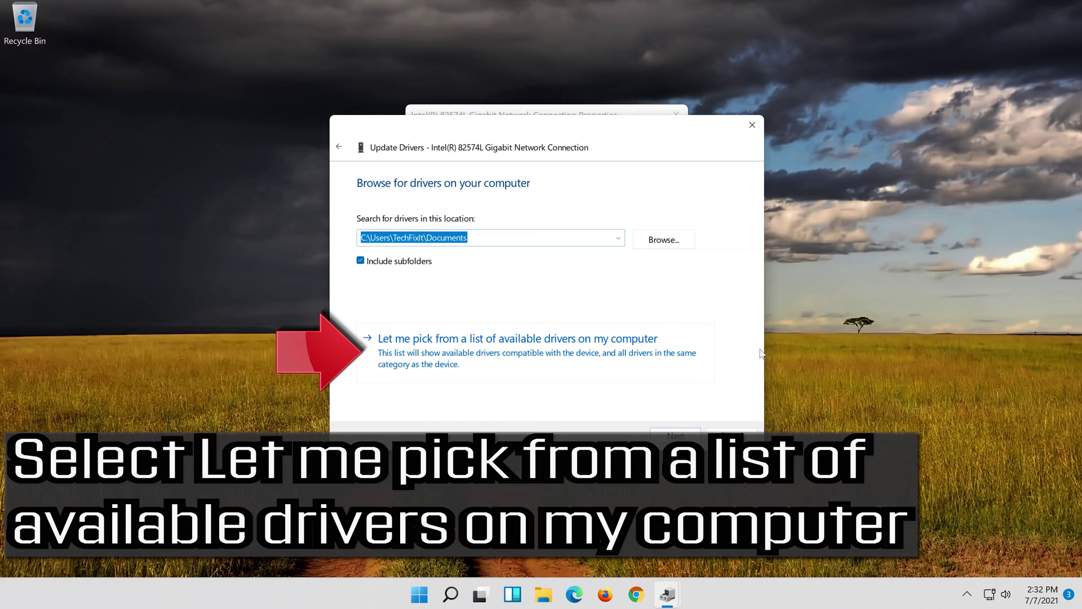
{"action": "left_click", "coordinate": [510, 358]}
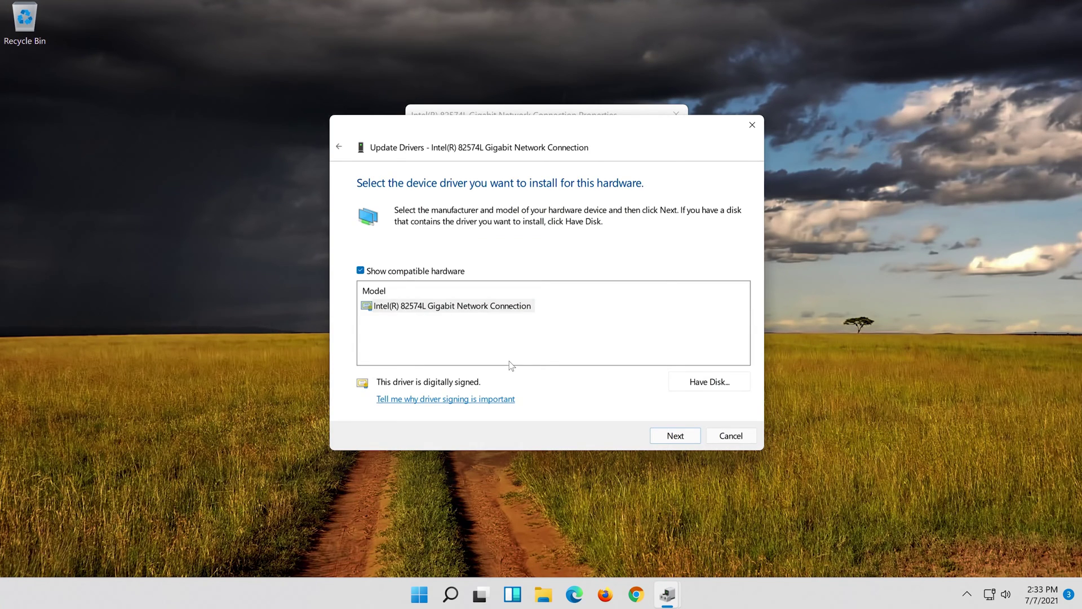
{"action": "left_click", "coordinate": [432, 304]}
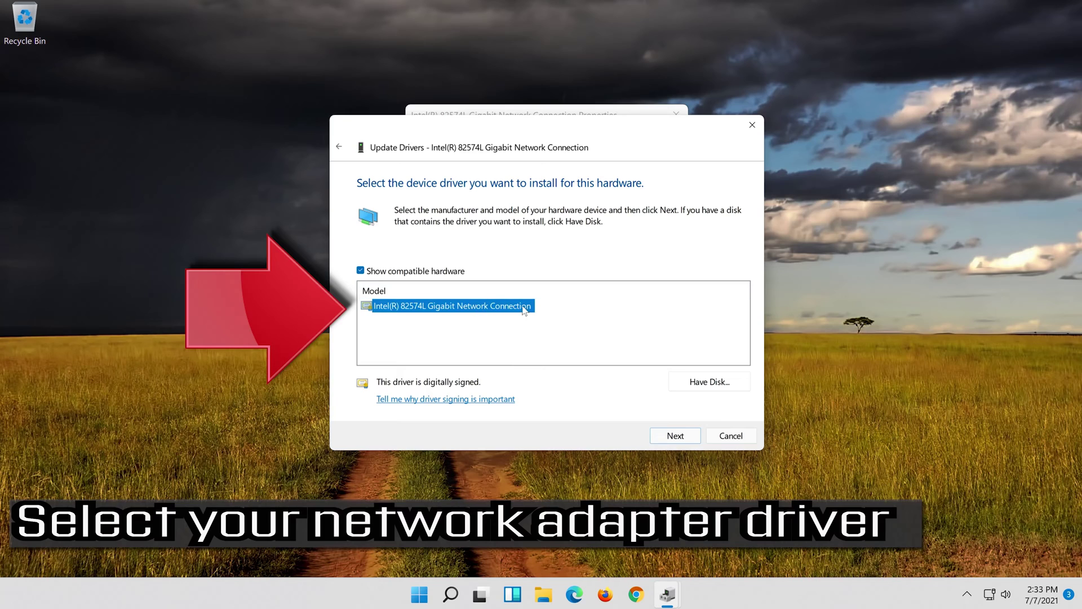
{"action": "left_click", "coordinate": [677, 436]}
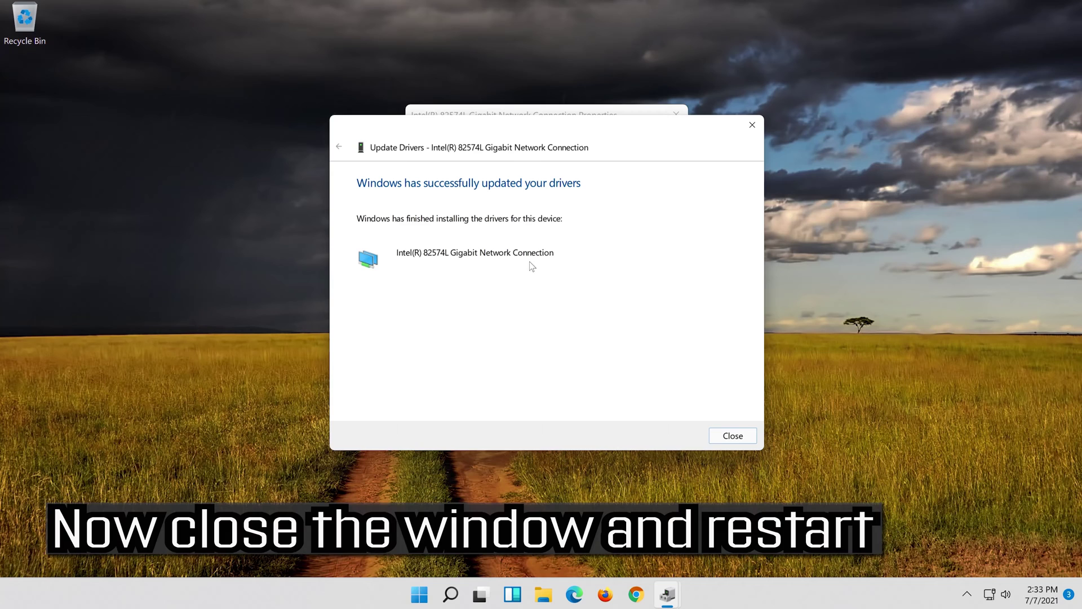
{"action": "left_click", "coordinate": [733, 435]}
{"action": "left_click", "coordinate": [599, 423]}
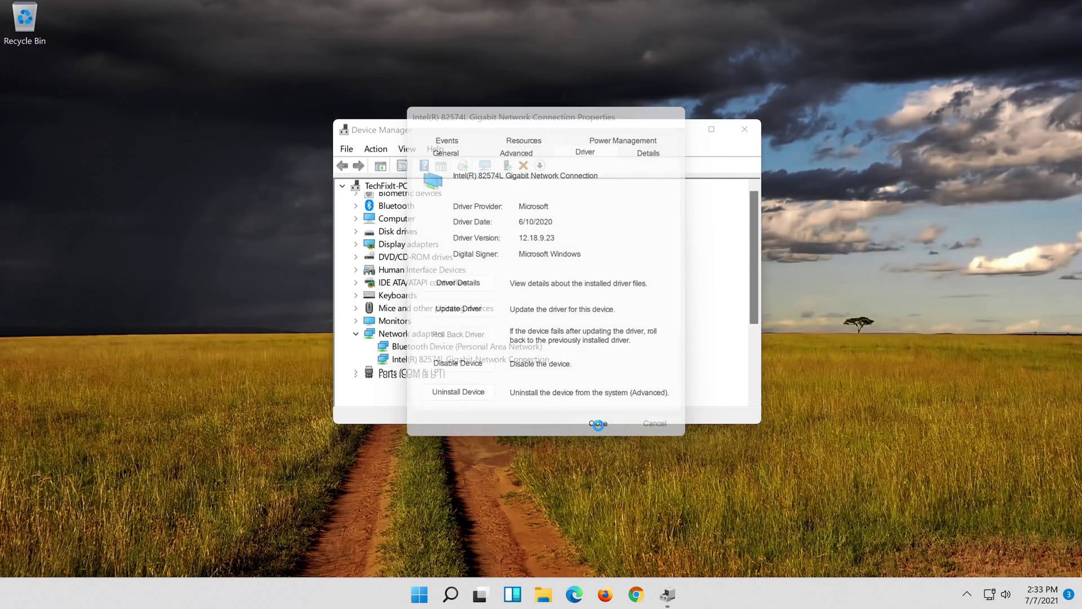
- Close Device Manager, restart from the Start menu, then search for 'device manager'
{"action": "left_click", "coordinate": [744, 129]}
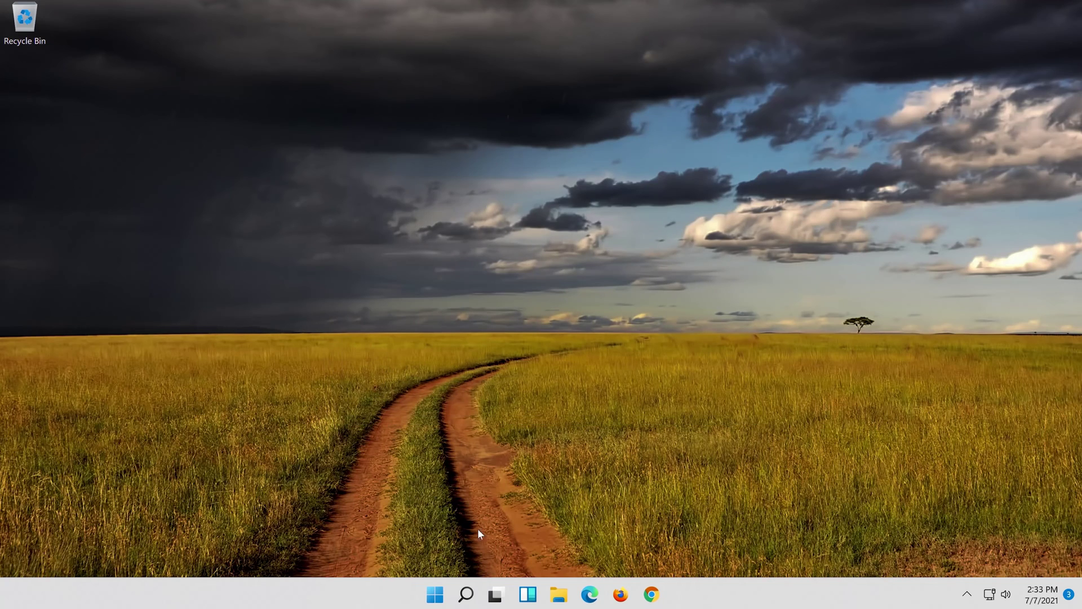
{"action": "left_click", "coordinate": [435, 592]}
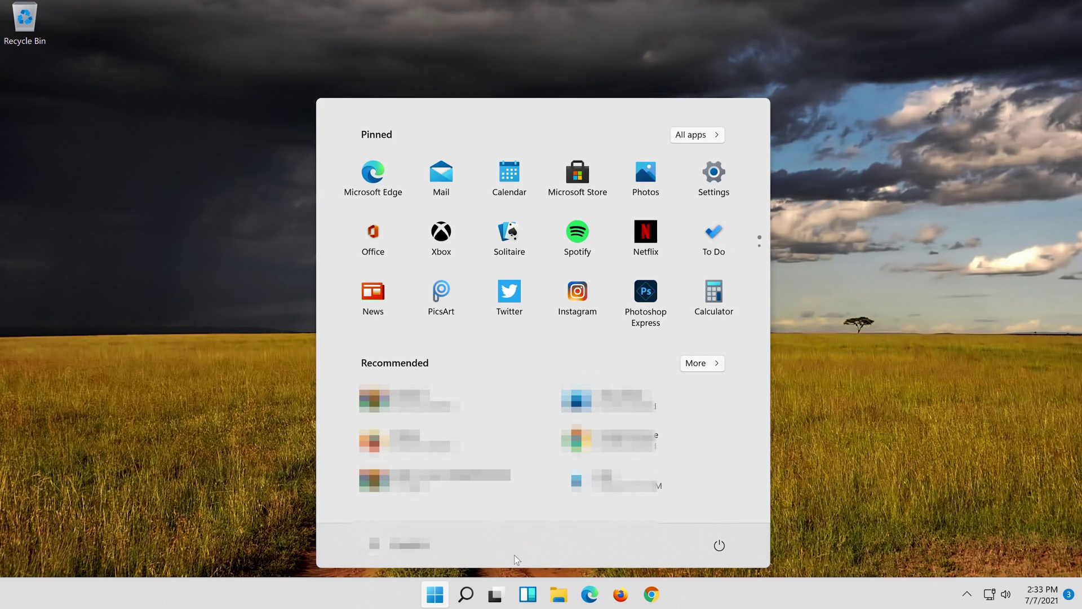
{"action": "left_click", "coordinate": [719, 544]}
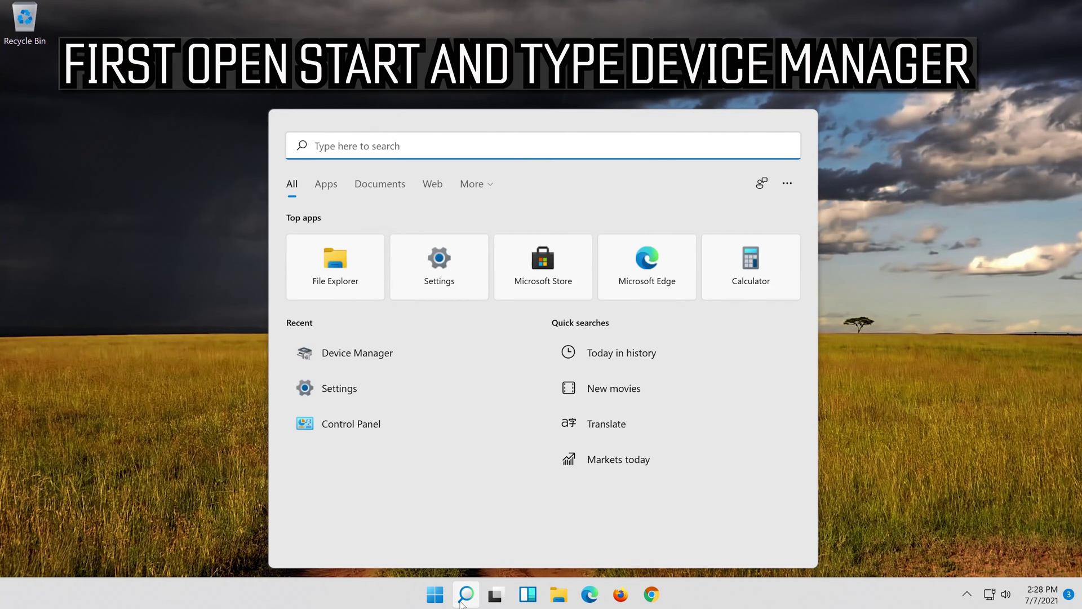
{"action": "type", "text": "device "}
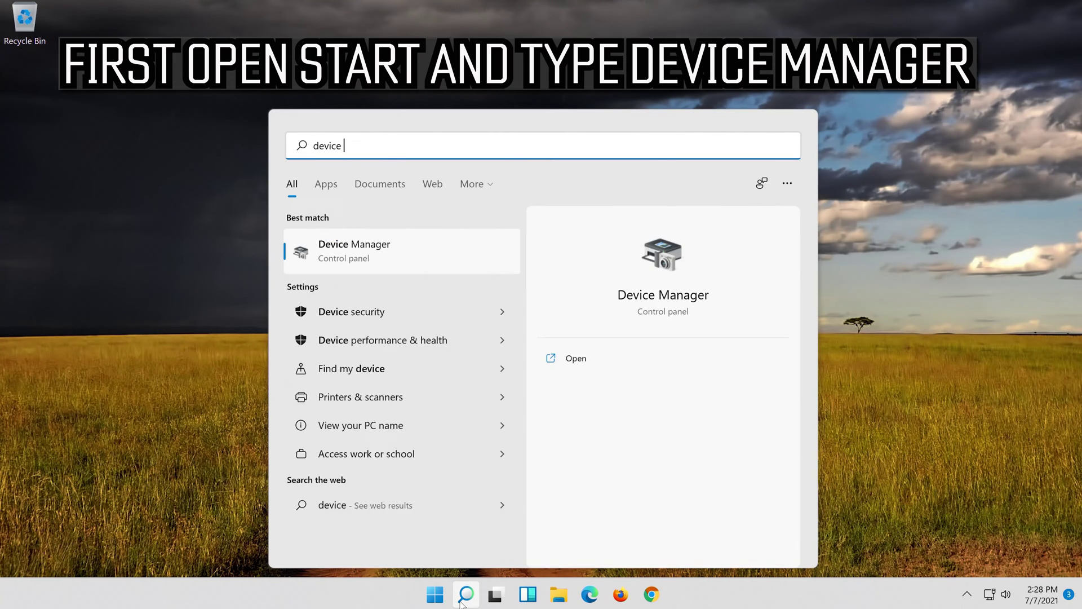
{"action": "type", "text": "manager"}
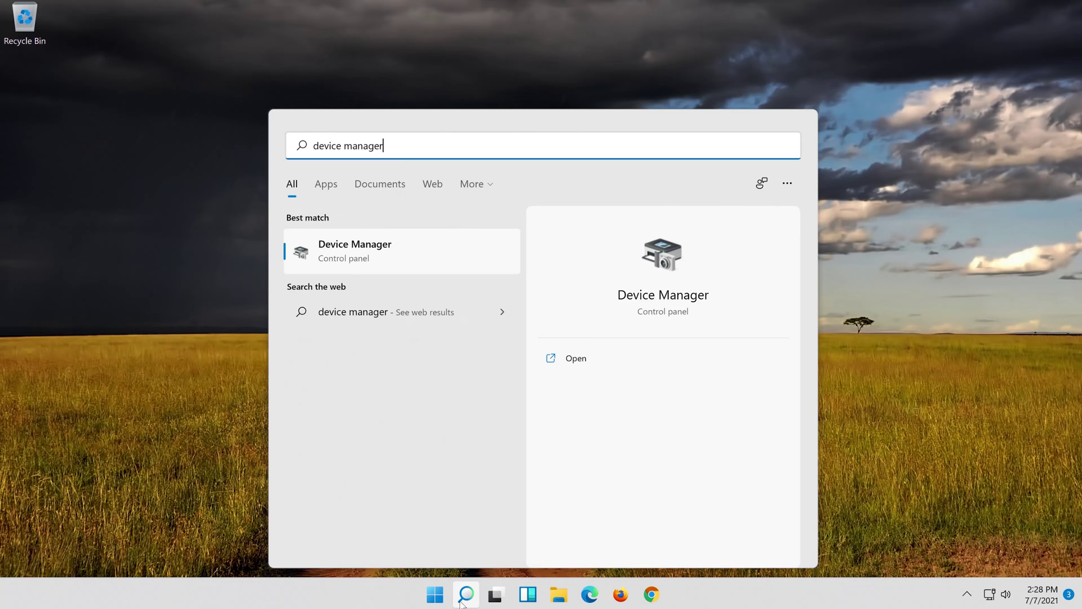
- Launch Device Manager, expand Network adapters, and open the Intel 82574L adapter's Properties
{"action": "left_click", "coordinate": [381, 255]}
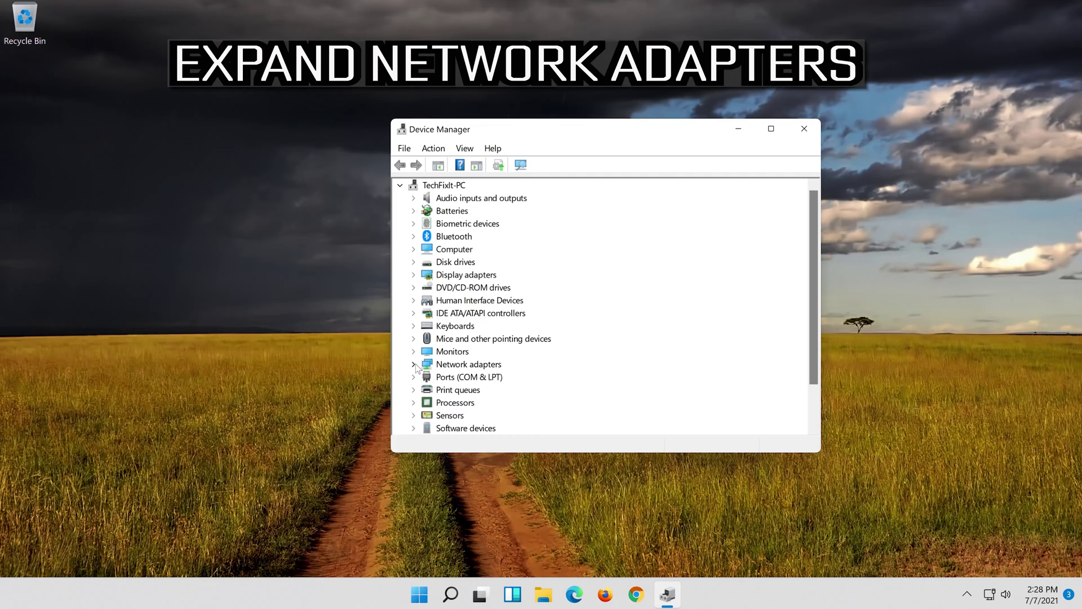
{"action": "left_click", "coordinate": [414, 364]}
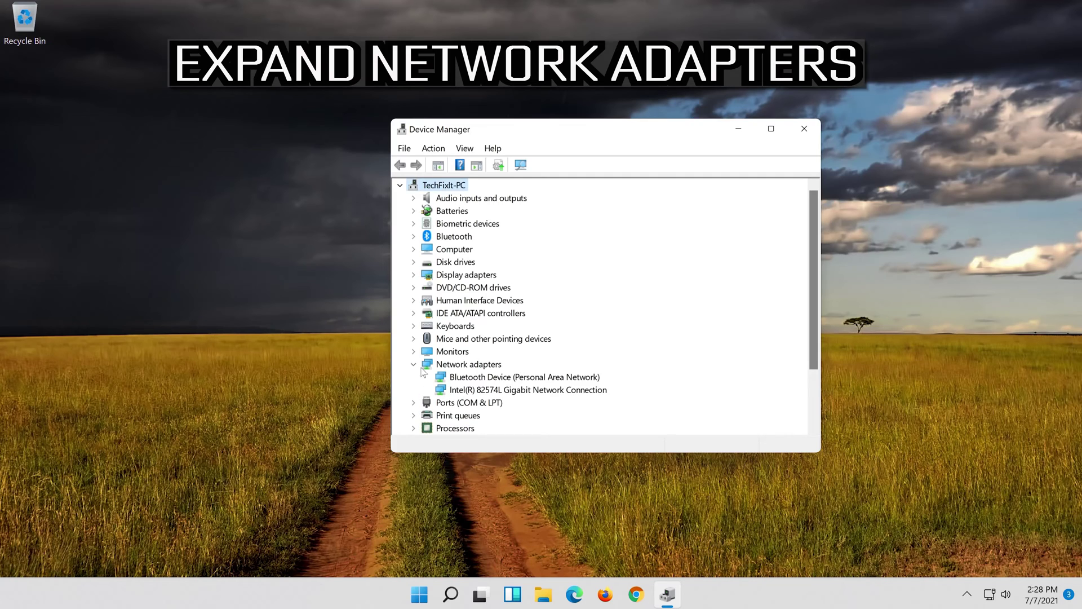
{"action": "left_click", "coordinate": [483, 390]}
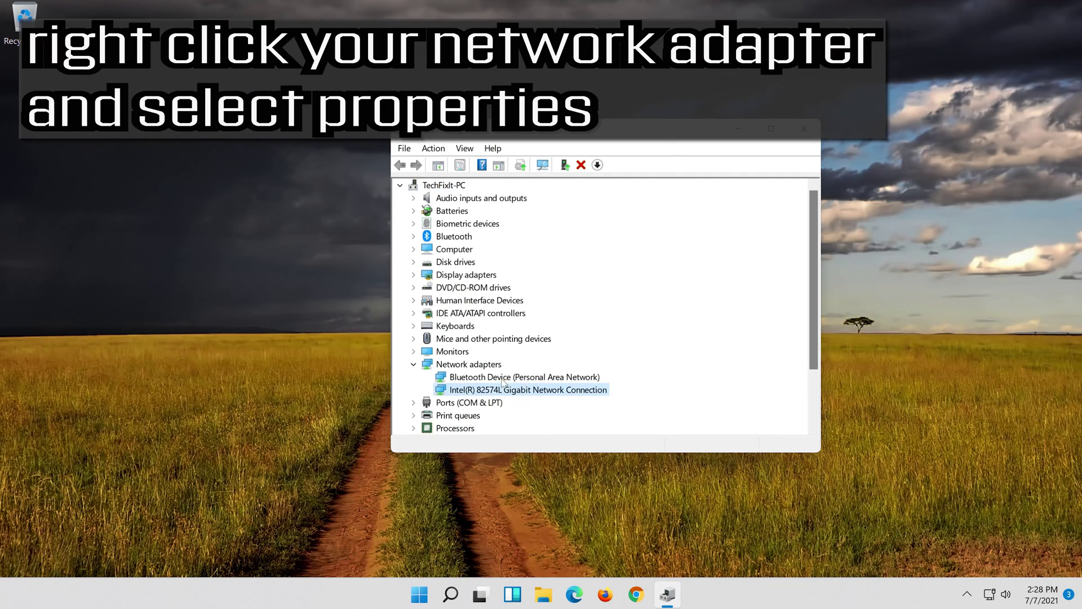
{"action": "right_click", "coordinate": [532, 393]}
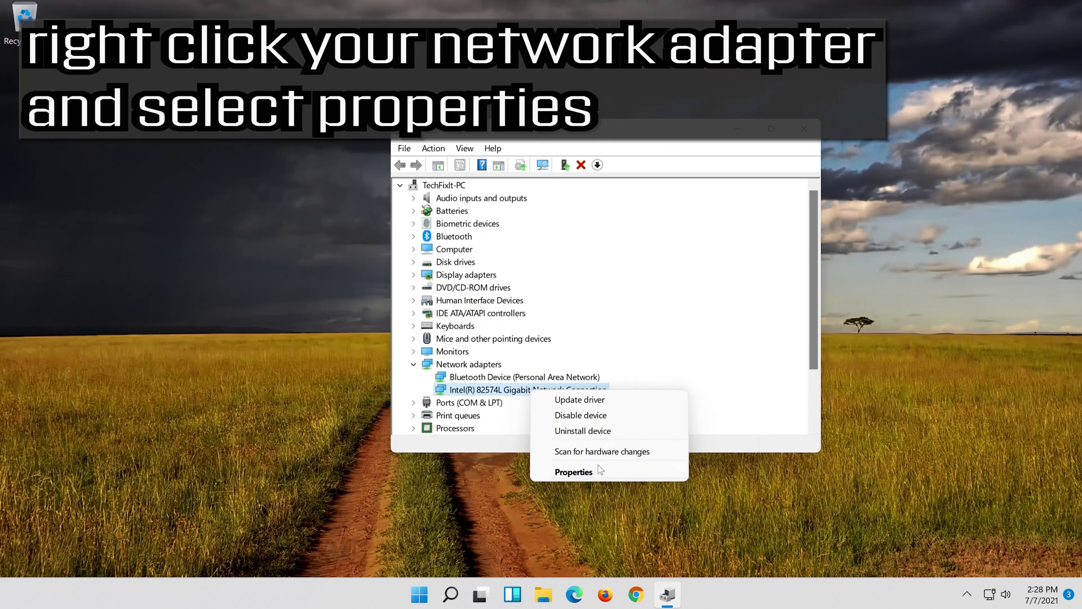
{"action": "key", "text": "Down"}
{"action": "key", "text": "Down"}
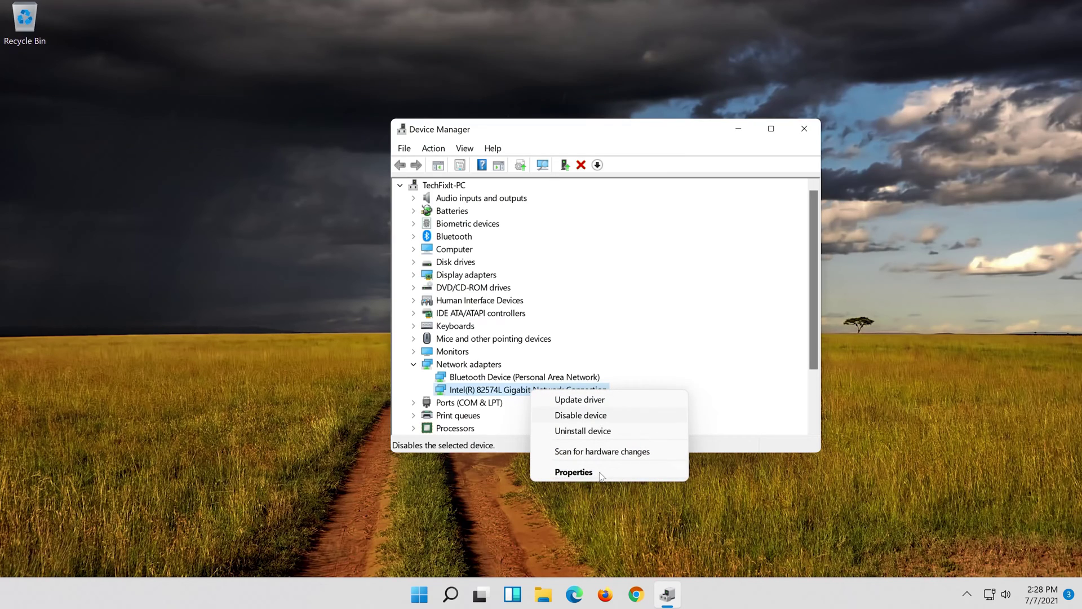
{"action": "left_click", "coordinate": [598, 476]}
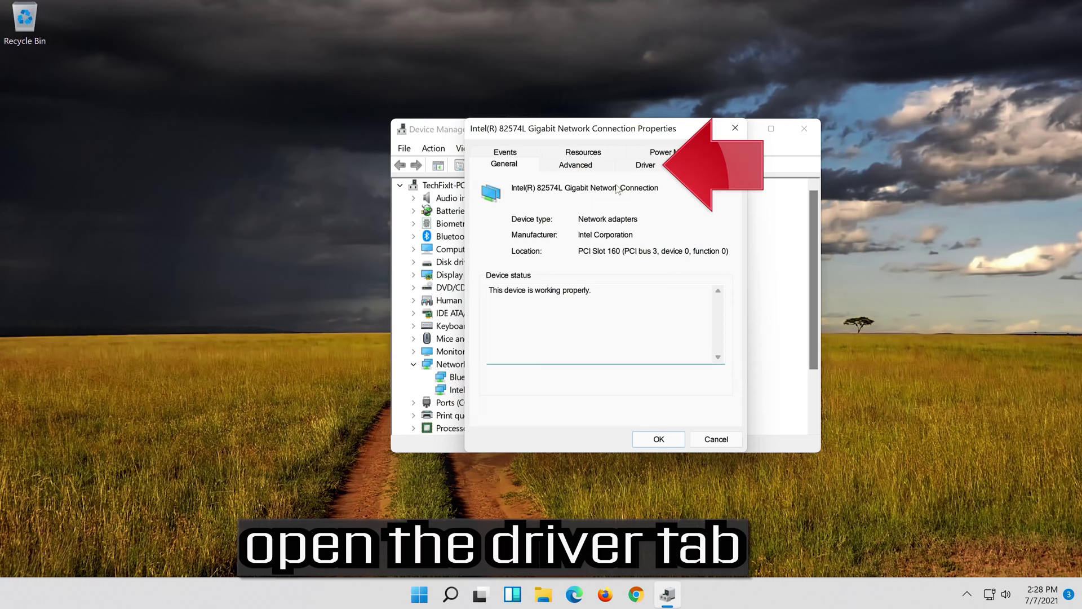
- Uninstall the Intel 82574L adapter from its Driver tab and confirm the removal
{"action": "left_click", "coordinate": [645, 165]}
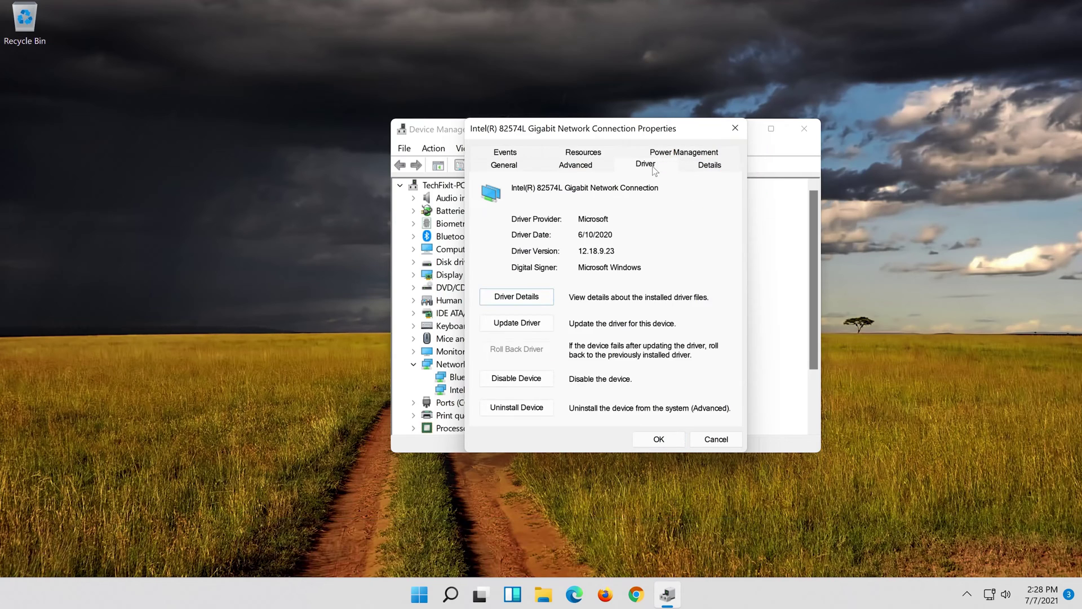
{"action": "left_click", "coordinate": [524, 411]}
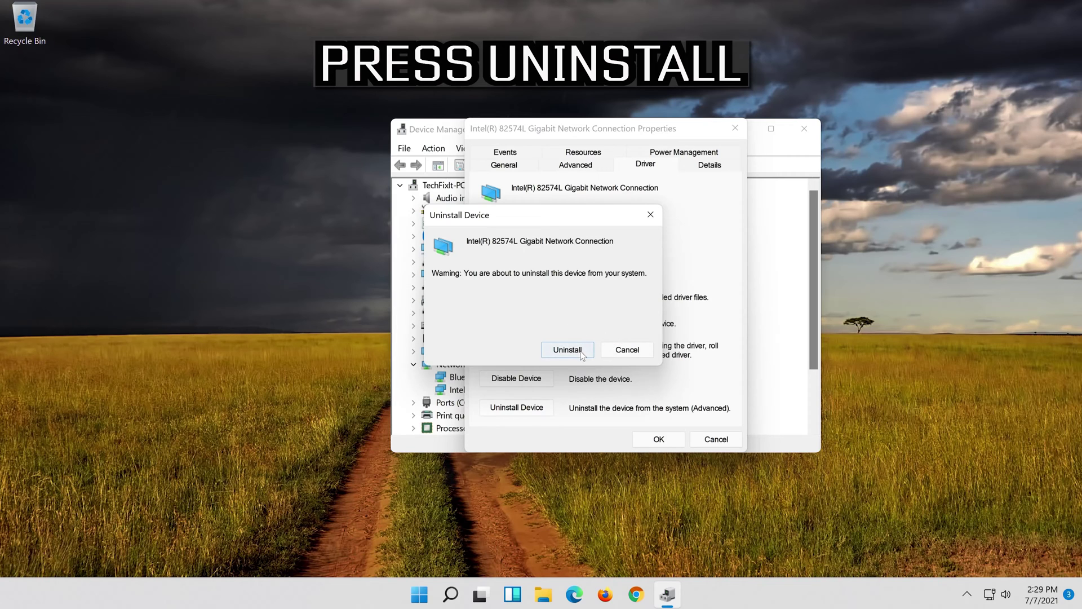
{"action": "left_click", "coordinate": [560, 354]}
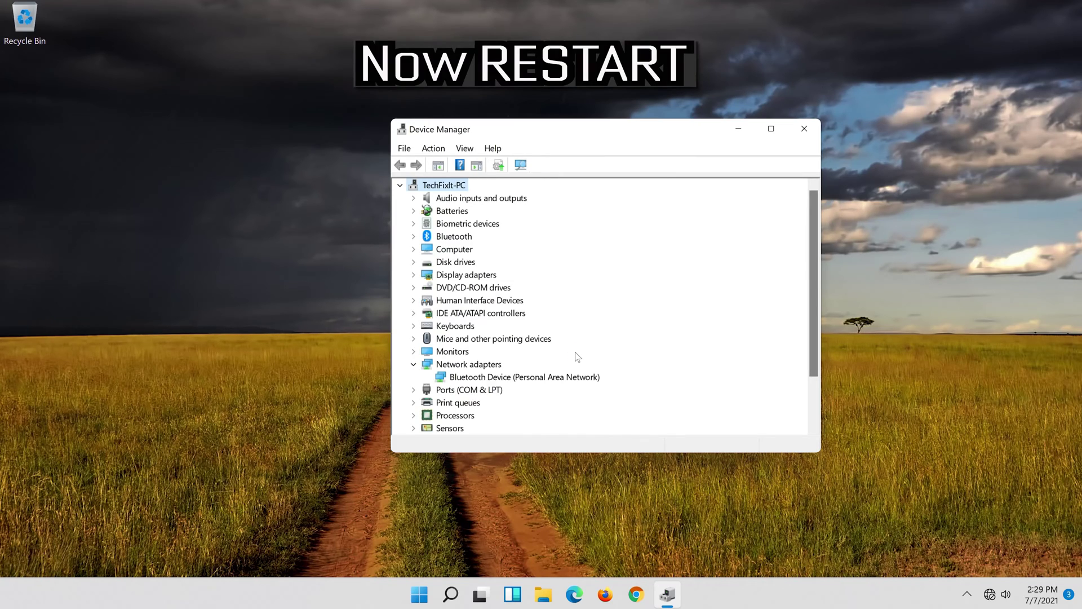
- Close Device Manager and restart Windows from the Start menu's power options
{"action": "left_click", "coordinate": [812, 131]}
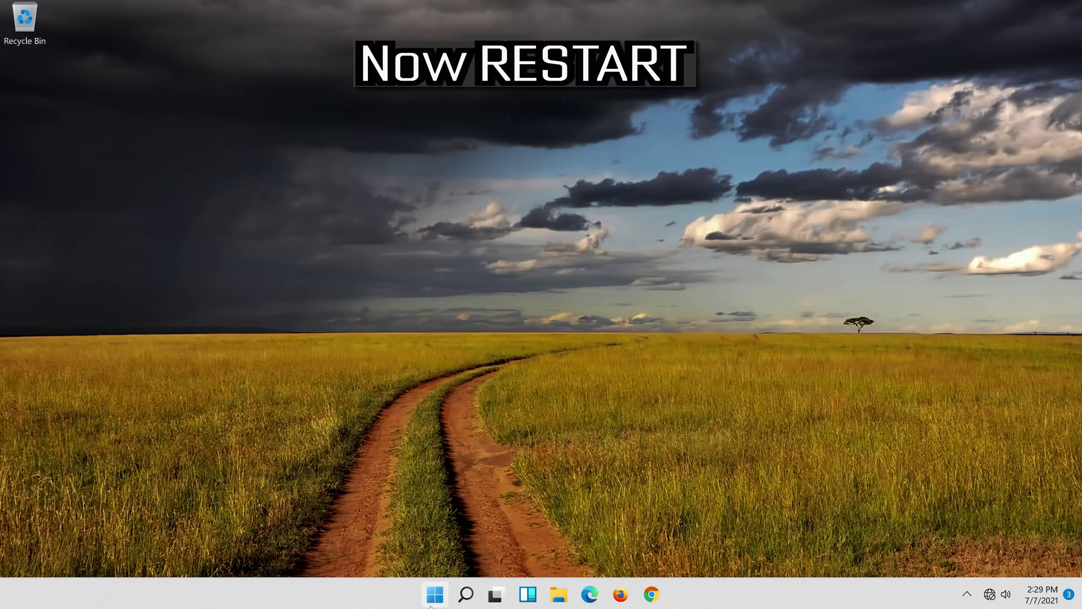
{"action": "left_click", "coordinate": [435, 598]}
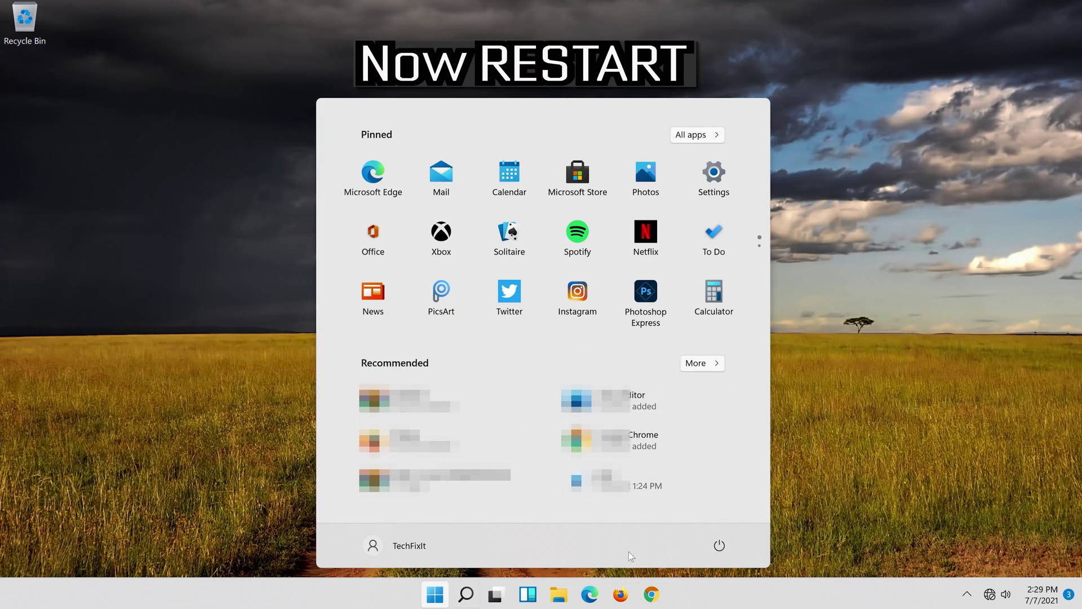
{"action": "left_click", "coordinate": [727, 547]}
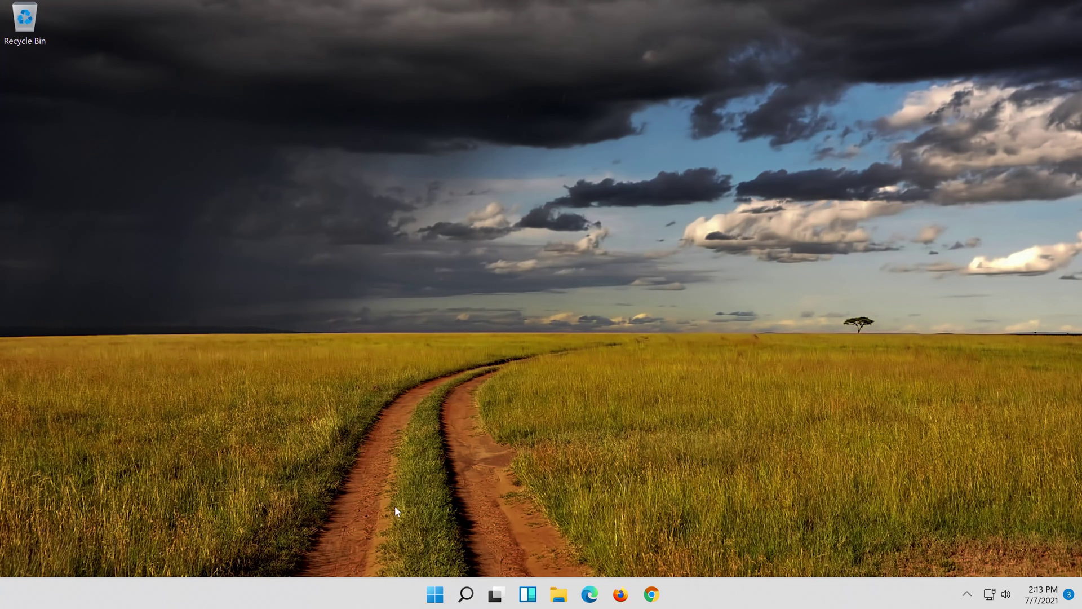
- Launch Settings by searching 'settings', then scroll down the Network & internet page
{"action": "left_click", "coordinate": [476, 598]}
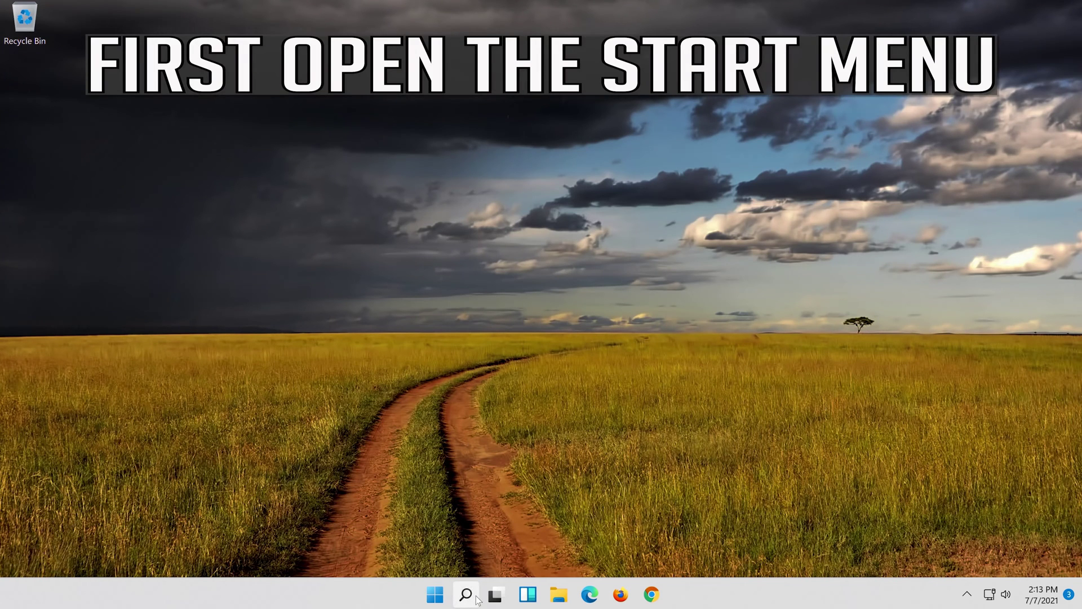
{"action": "type", "text": "se"}
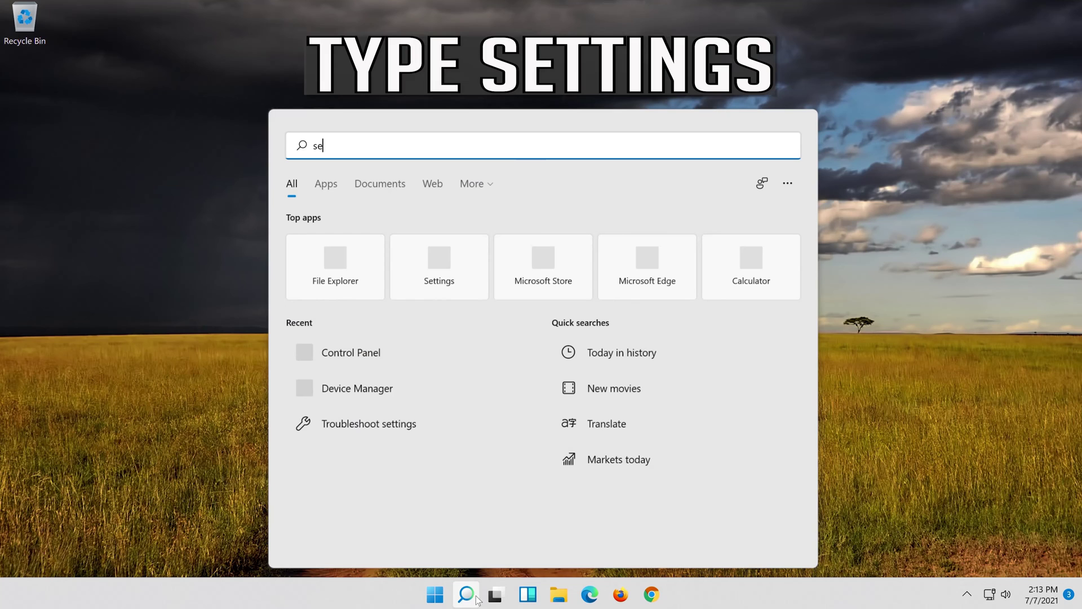
{"action": "type", "text": "ttings"}
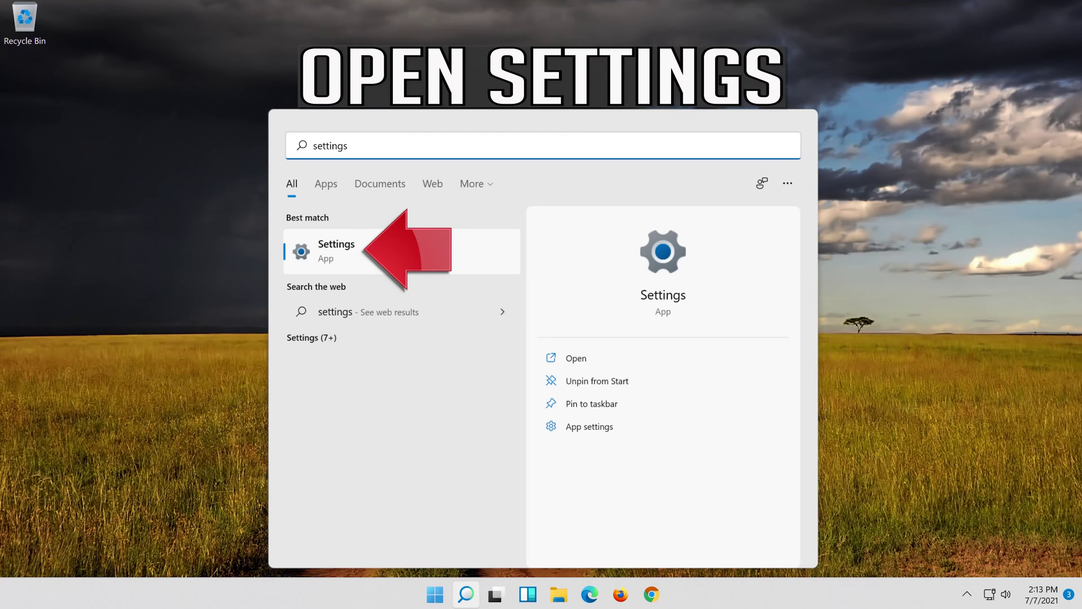
{"action": "left_click", "coordinate": [386, 259]}
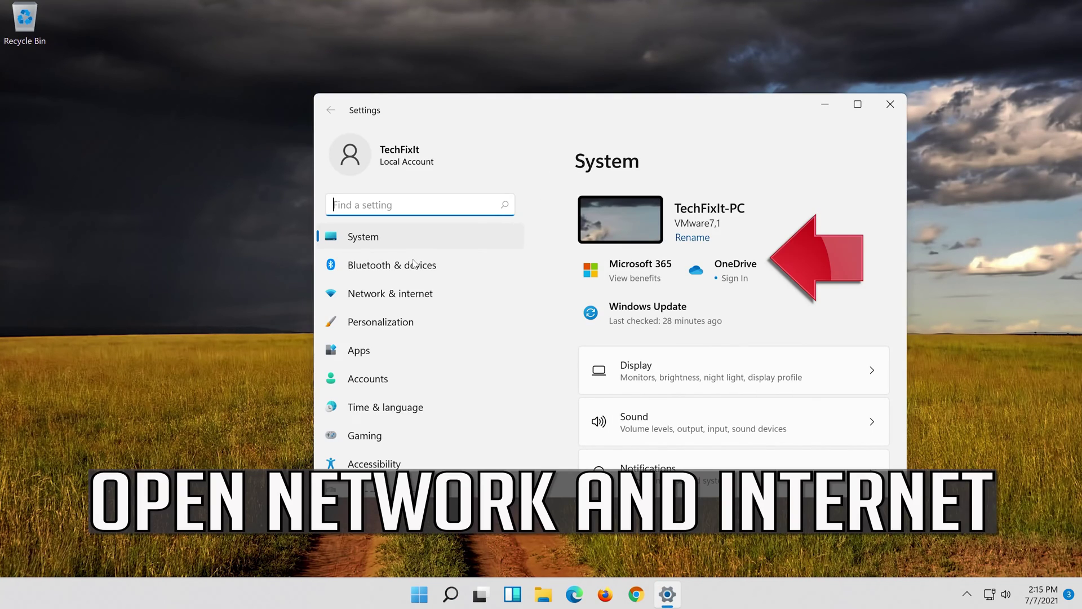
{"action": "left_click", "coordinate": [419, 297]}
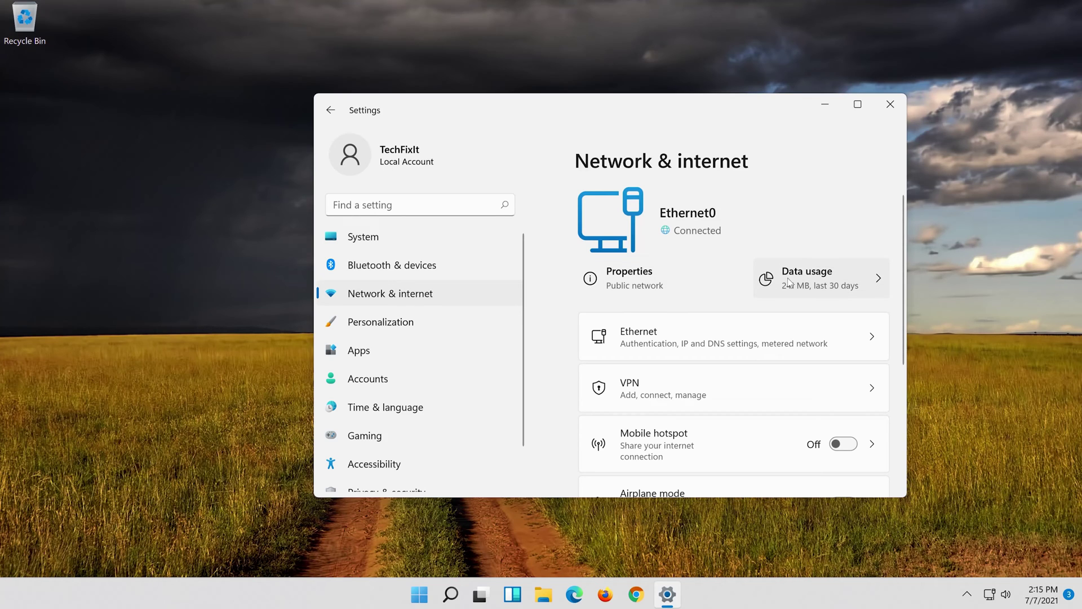
{"action": "scroll", "coordinate": [783, 281], "scroll_direction": "down", "scroll_amount": 5}
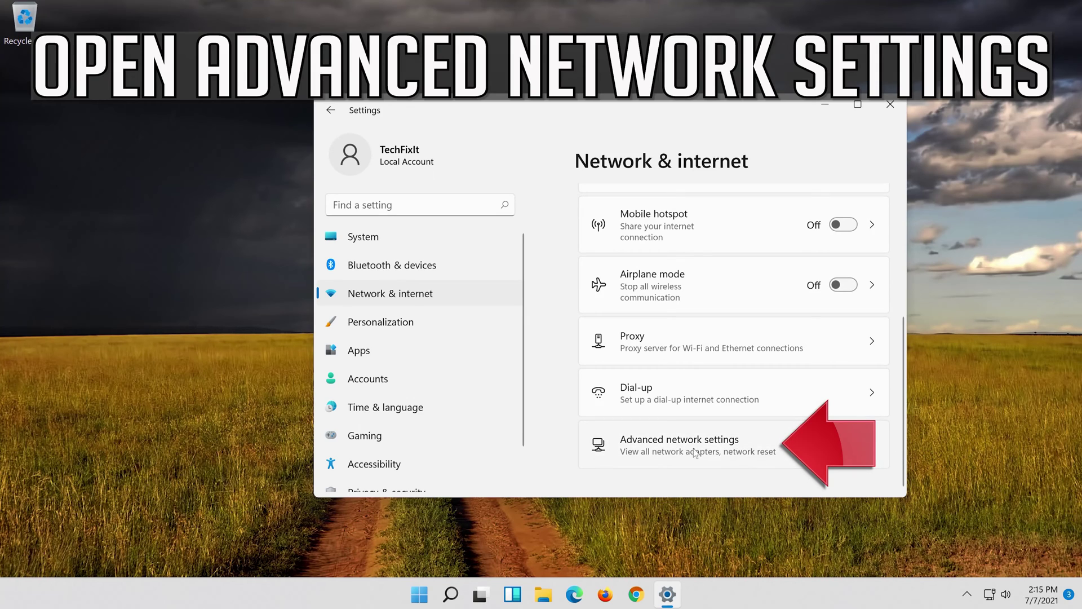
- Run Network reset from Advanced network settings, choosing Reset now and confirming with Yes
{"action": "left_click", "coordinate": [664, 449]}
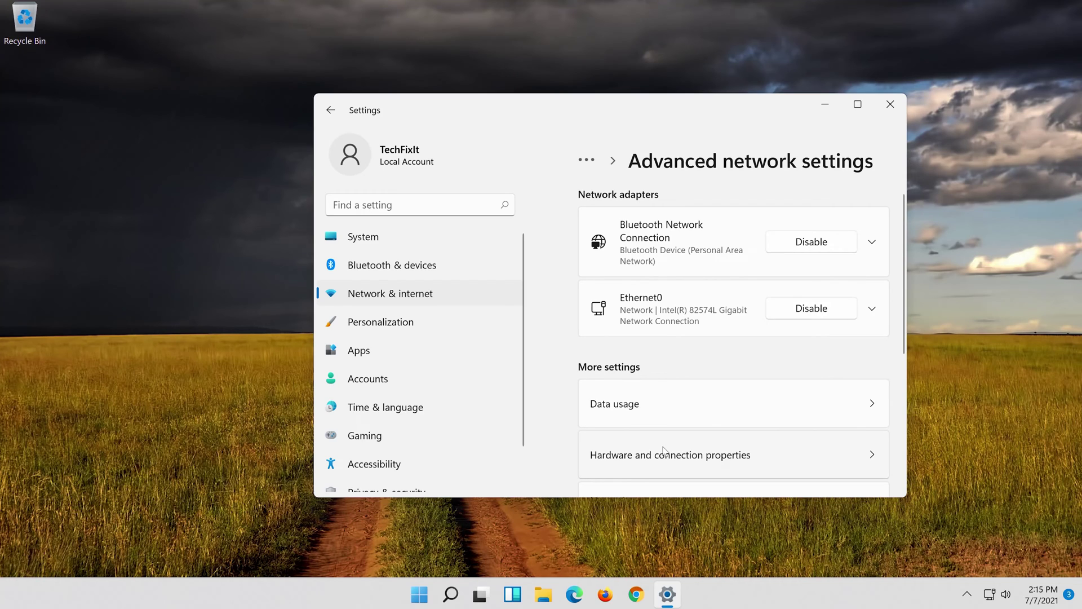
{"action": "scroll", "coordinate": [662, 449], "scroll_direction": "down", "scroll_amount": 3}
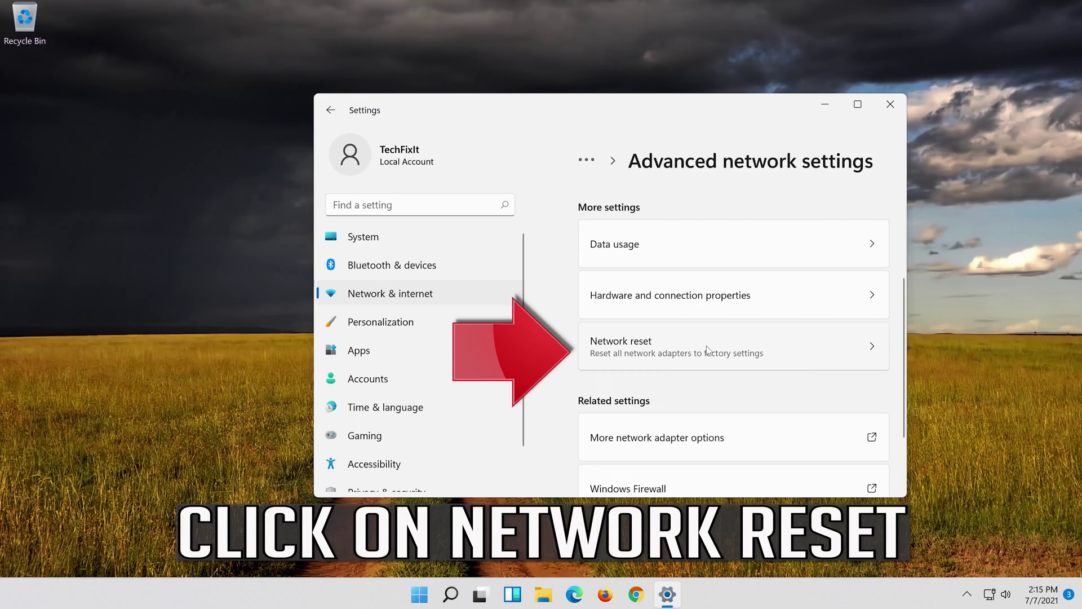
{"action": "left_click", "coordinate": [750, 342]}
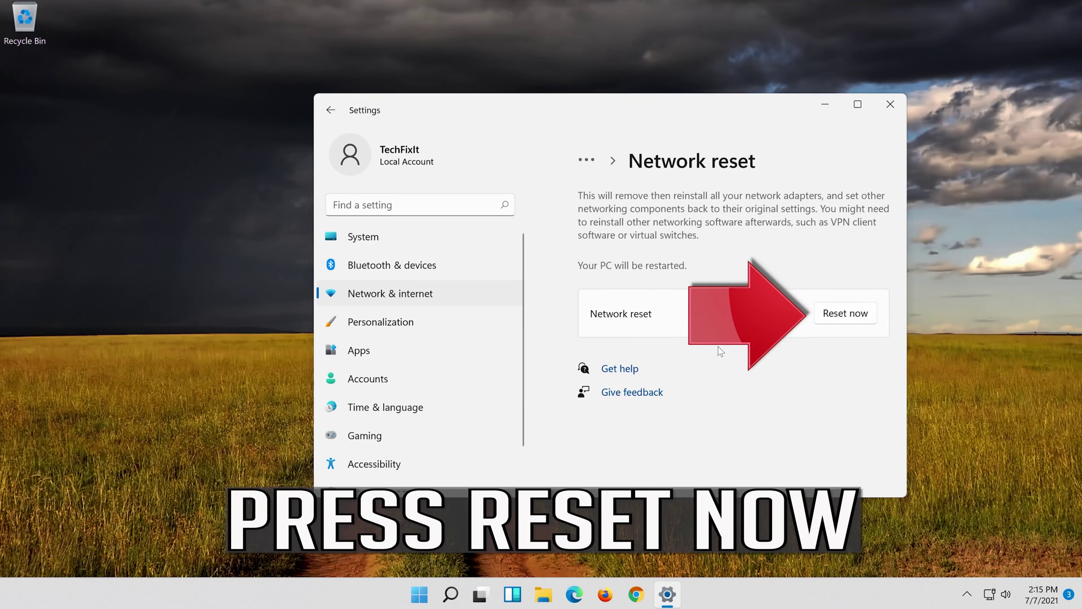
{"action": "left_click", "coordinate": [850, 312]}
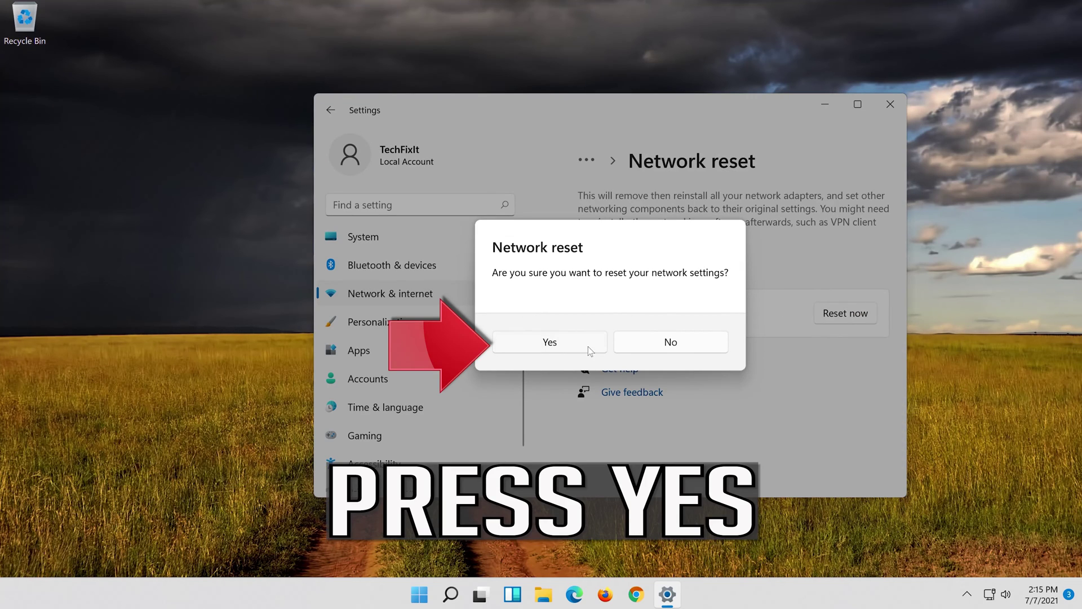
{"action": "left_click", "coordinate": [550, 342]}
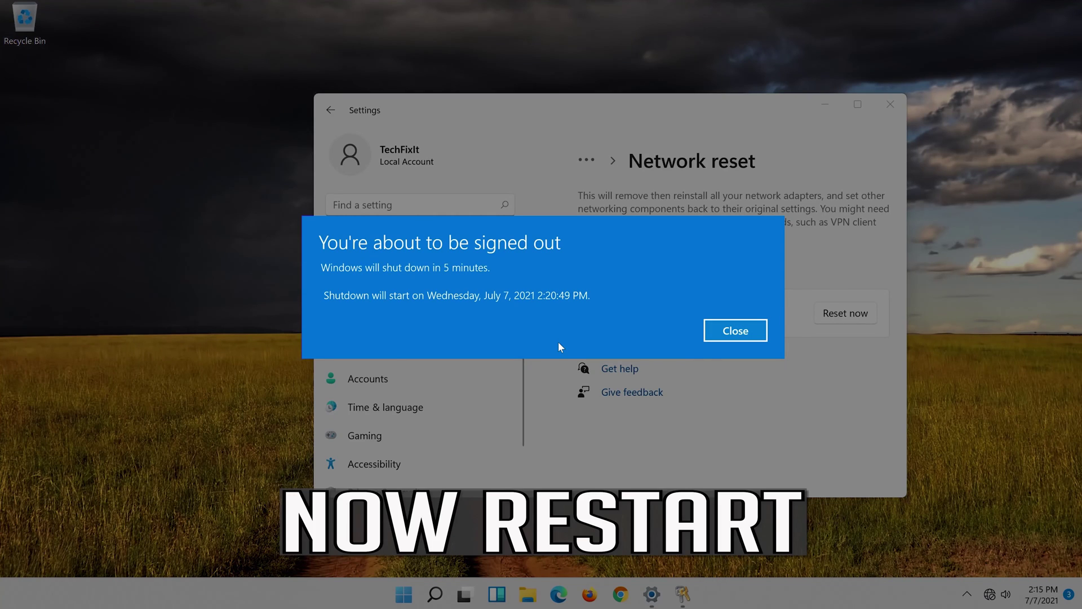